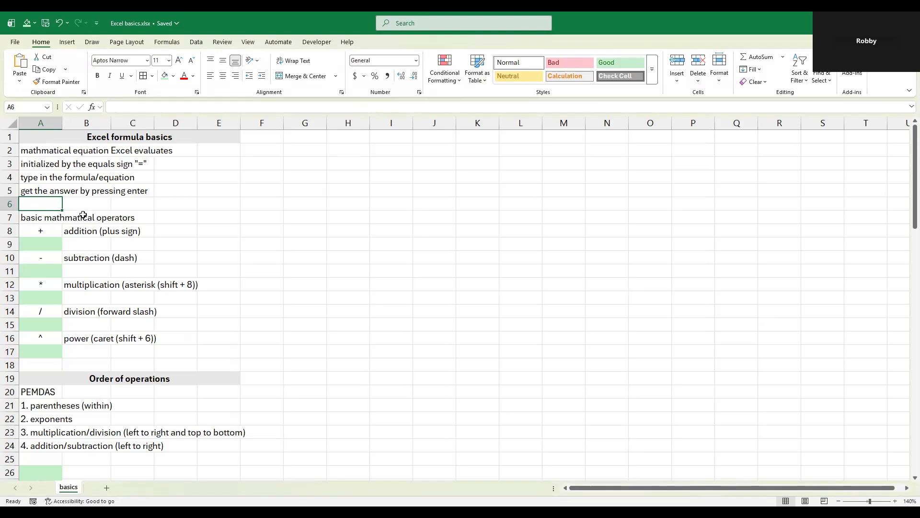
# Step: Enter the addition formula =2+2 in cell A9 under the plus operator
pyautogui.click(51, 246)
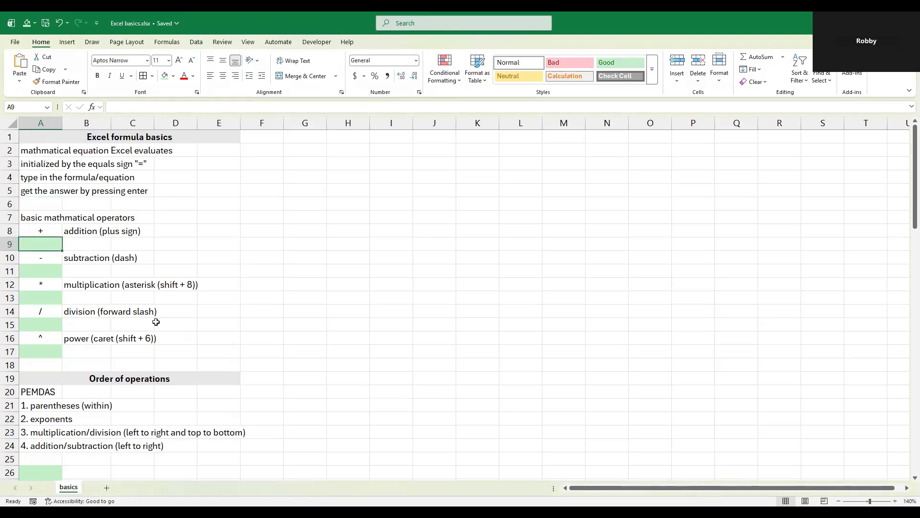
pyautogui.write('=')
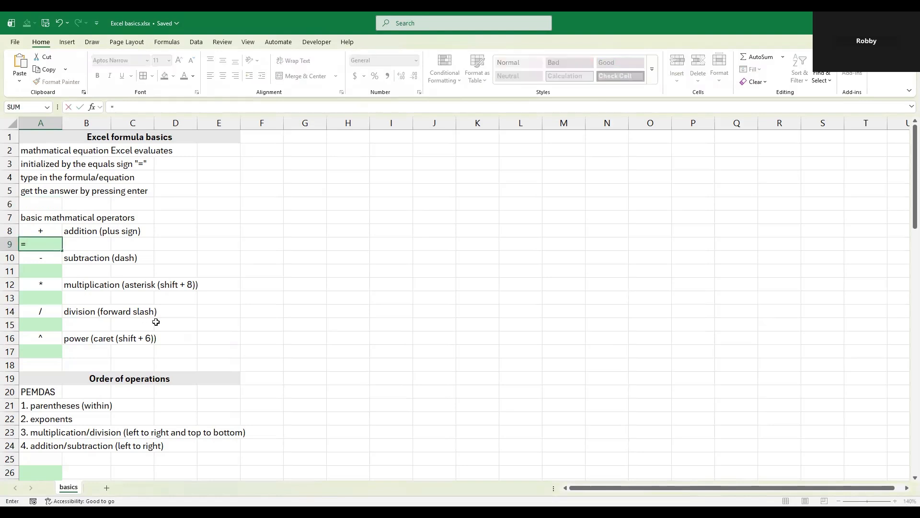
pyautogui.write('2+')
pyautogui.write('2')
pyautogui.press('Return')
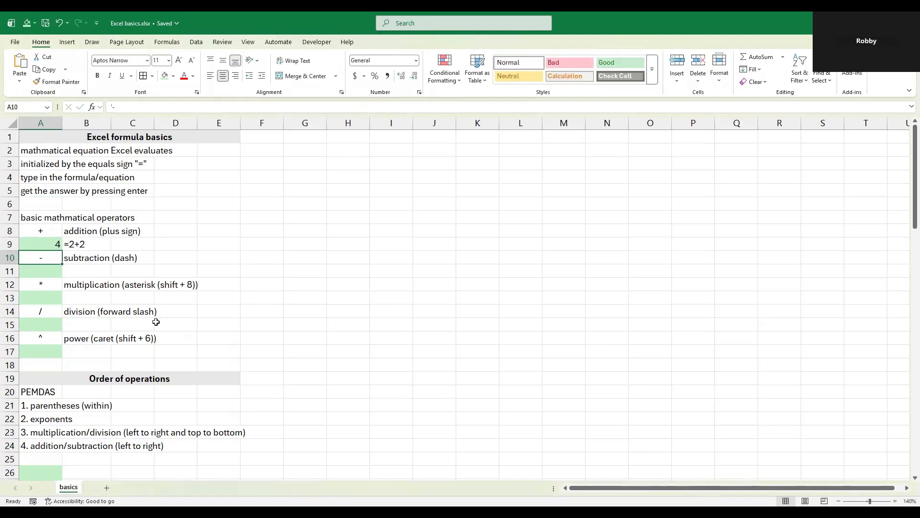
# Step: Enter the subtraction formula =6-2 in cell A11 under the dash operator
pyautogui.press('Return')
pyautogui.write('=')
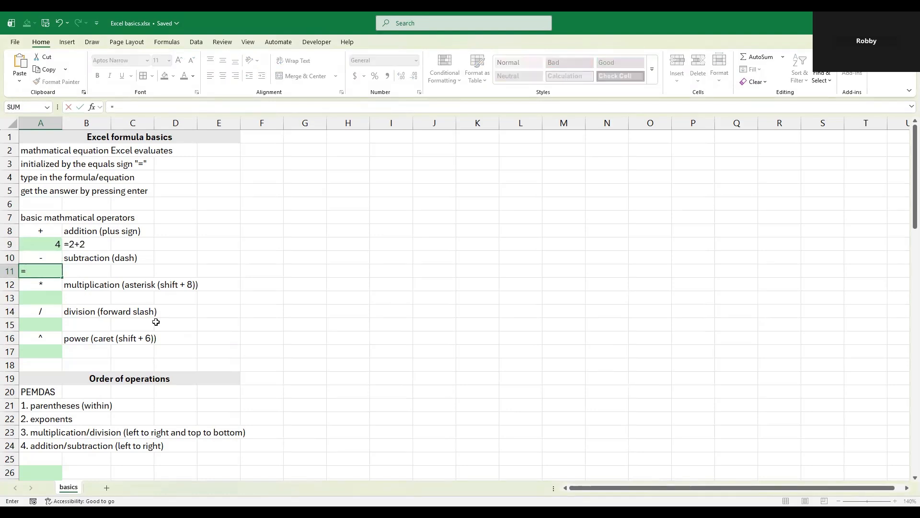
pyautogui.write('6-2')
pyautogui.press('Return')
pyautogui.press('Return')
# Step: Enter the multiplication formula =5*5 in cell A13 under the asterisk operator
pyautogui.write('=')
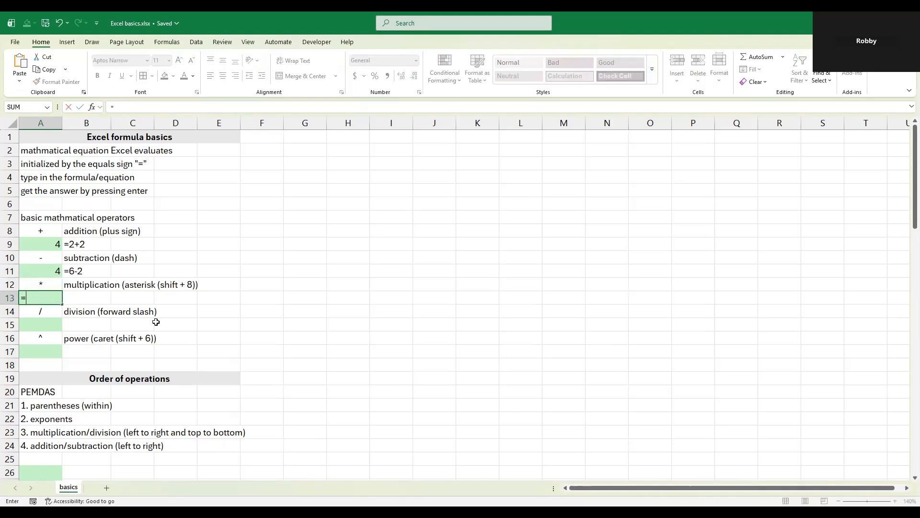
pyautogui.write('5*5')
pyautogui.press('Return')
# Step: Enter the division formula =18/2 in cell A15 under the forward slash operator
pyautogui.press('Down')
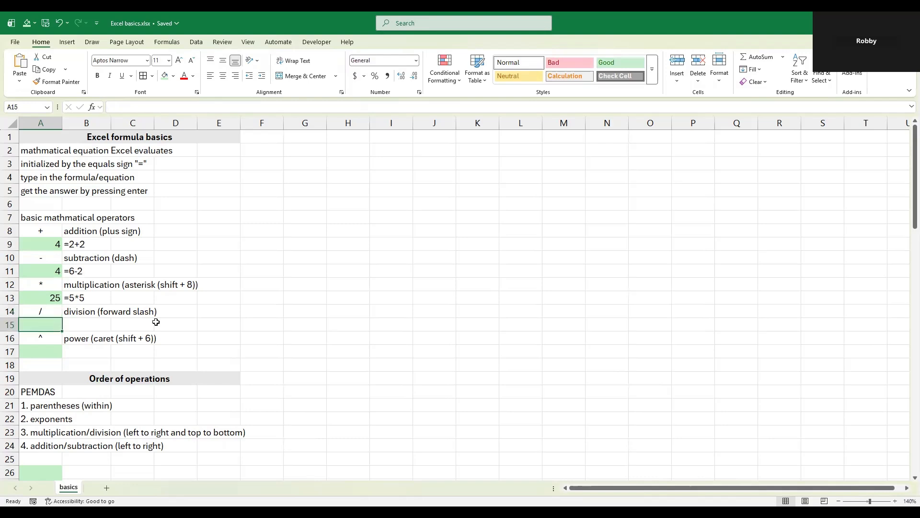
pyautogui.write('=')
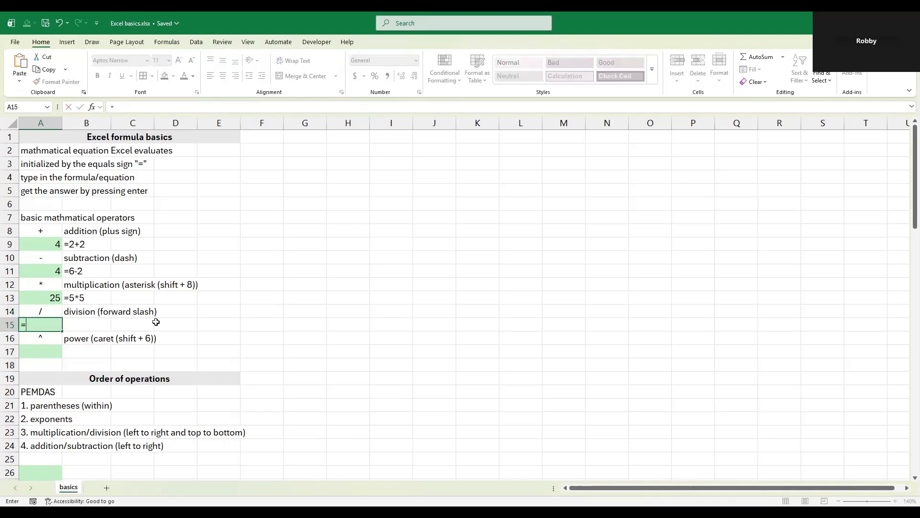
pyautogui.write('18/2')
pyautogui.press('Return')
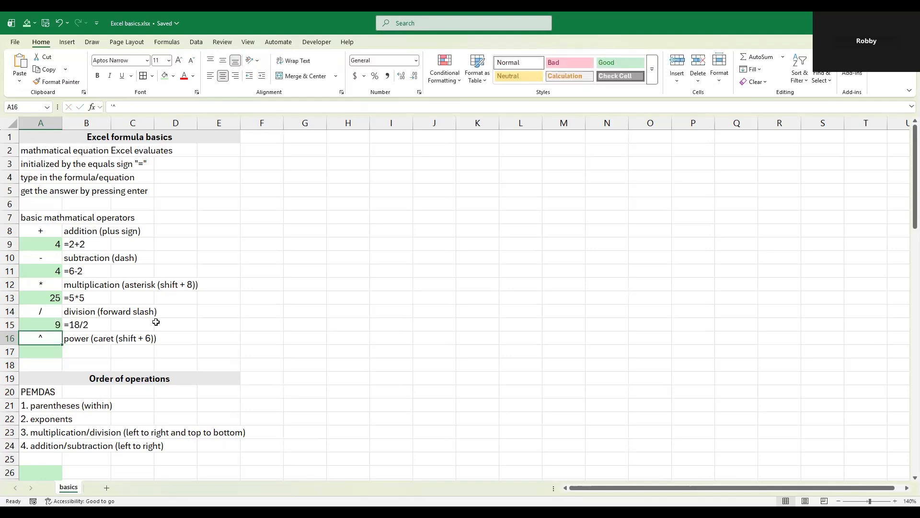
# Step: Enter the power formula =3^2 in cell A17 under the caret operator
pyautogui.press('Return')
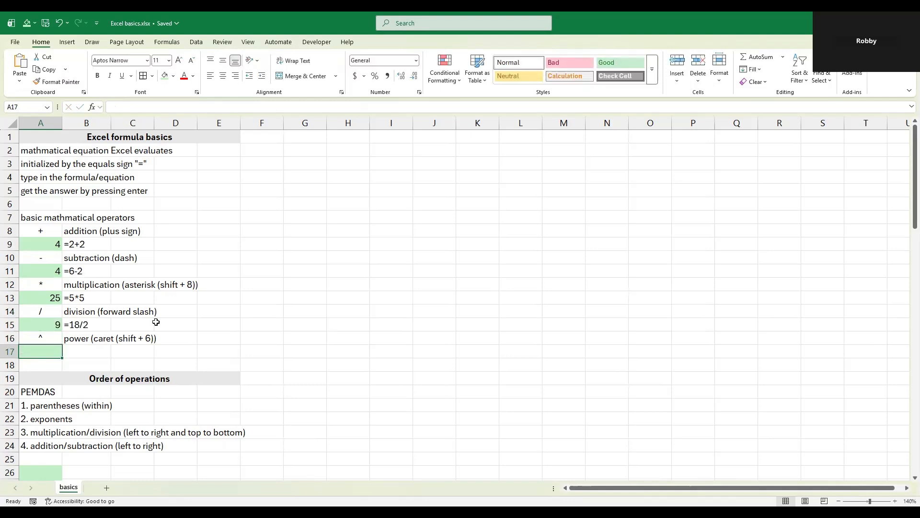
pyautogui.write('=')
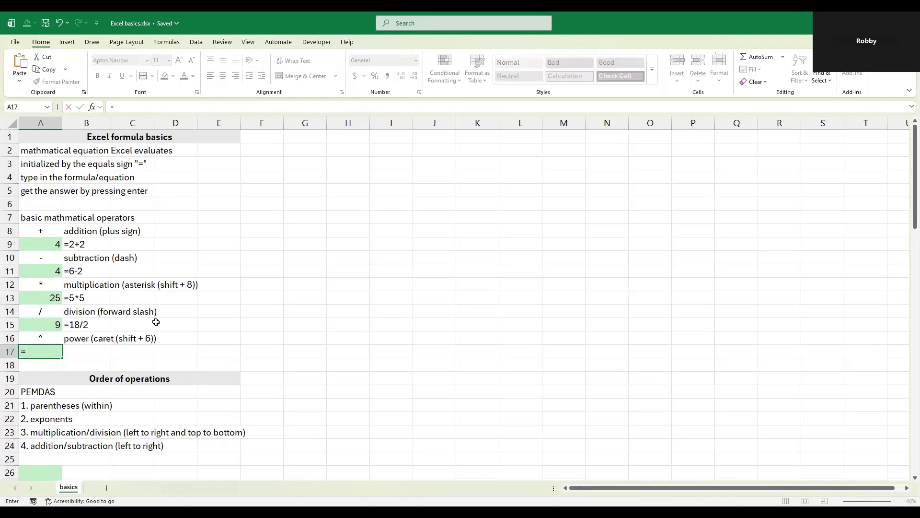
pyautogui.write('3^2')
pyautogui.press('Return')
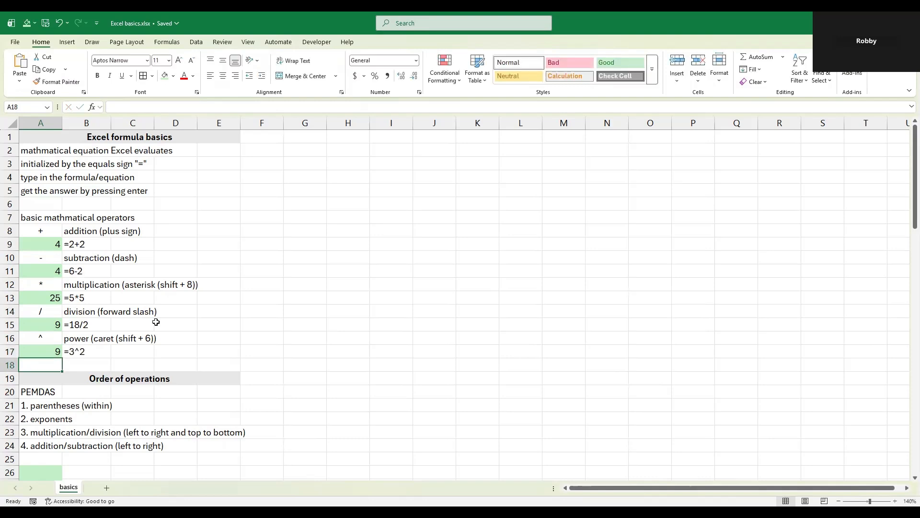
# Step: Enter the formula =2*2+1 without parentheses in cell A26 of the Order of operations section
pyautogui.scroll(-5, 109, 304)
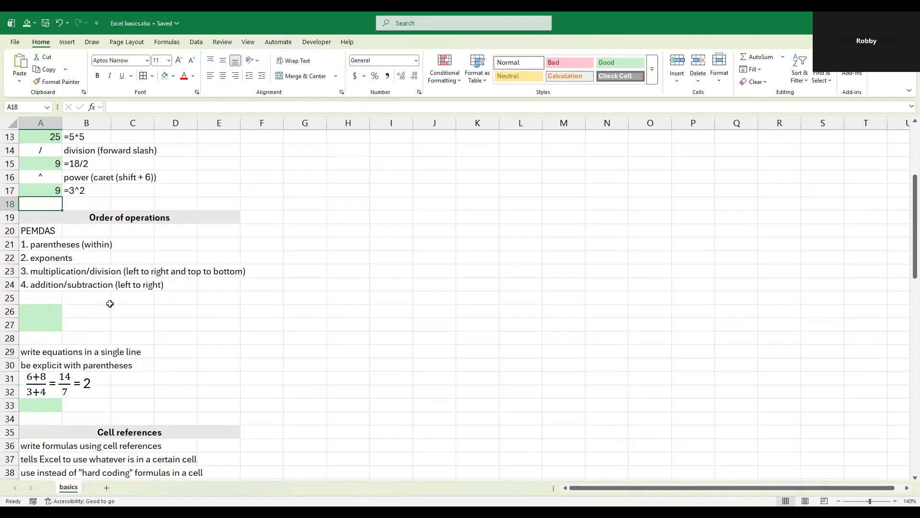
pyautogui.scroll(-1, 110, 303)
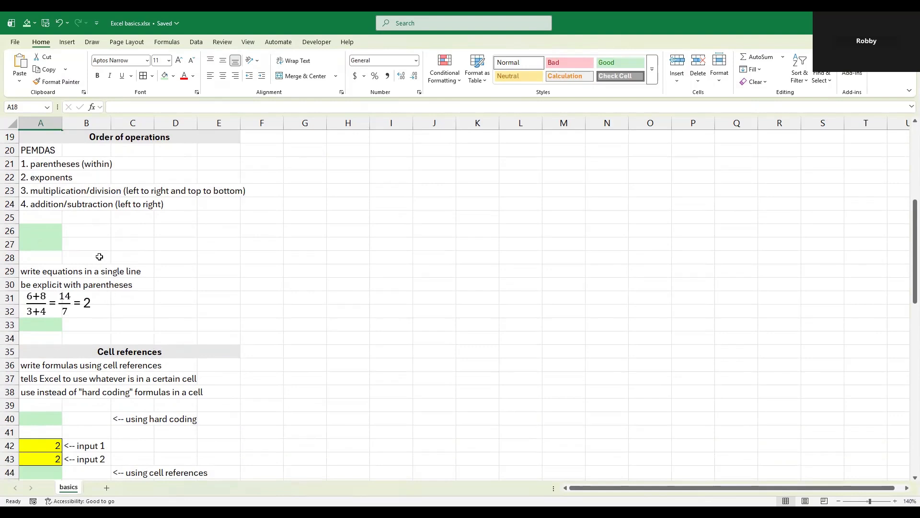
pyautogui.click(99, 256)
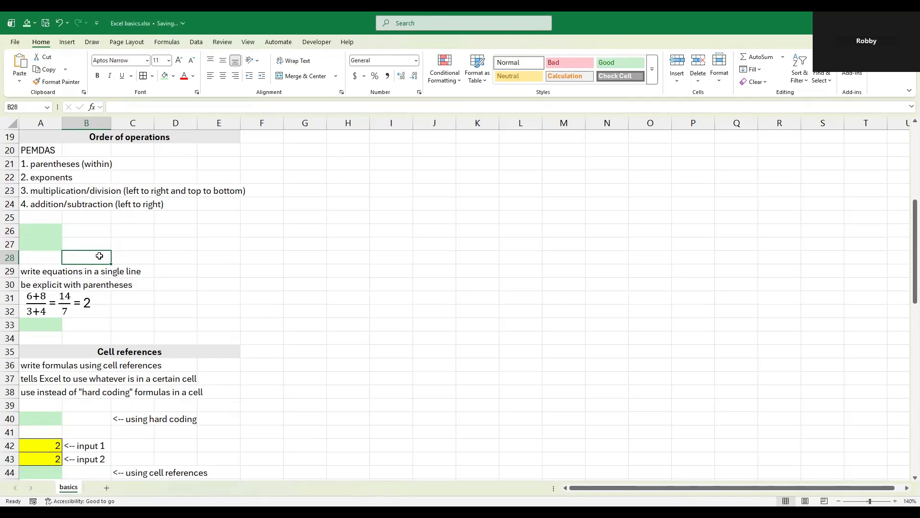
pyautogui.click(40, 224)
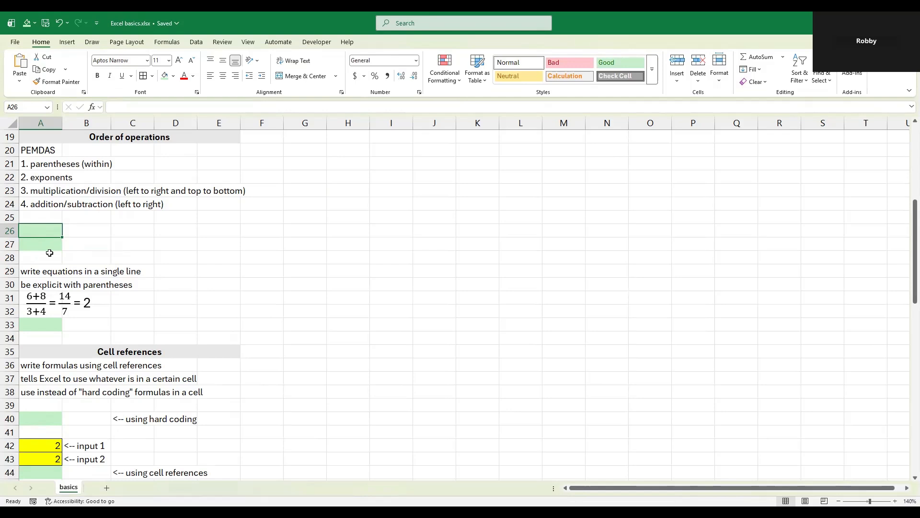
pyautogui.write('=2*2')
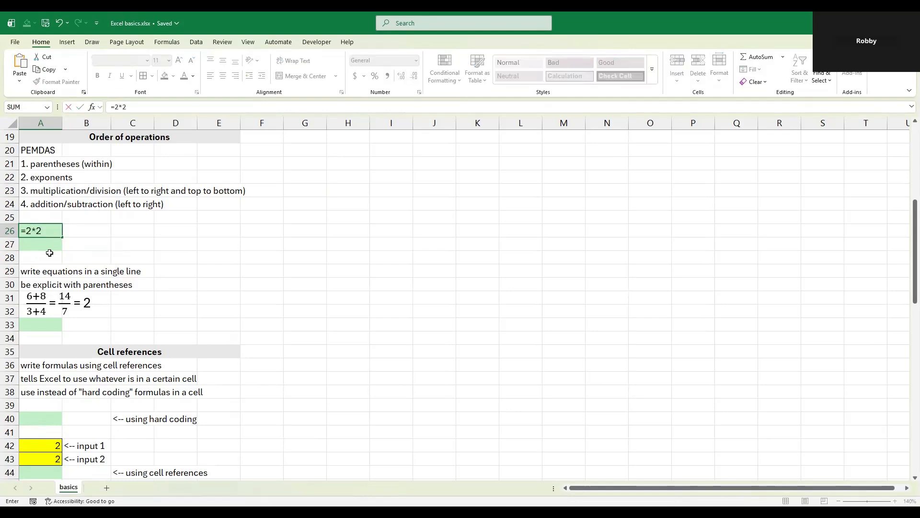
pyautogui.write('+1')
pyautogui.press('Return')
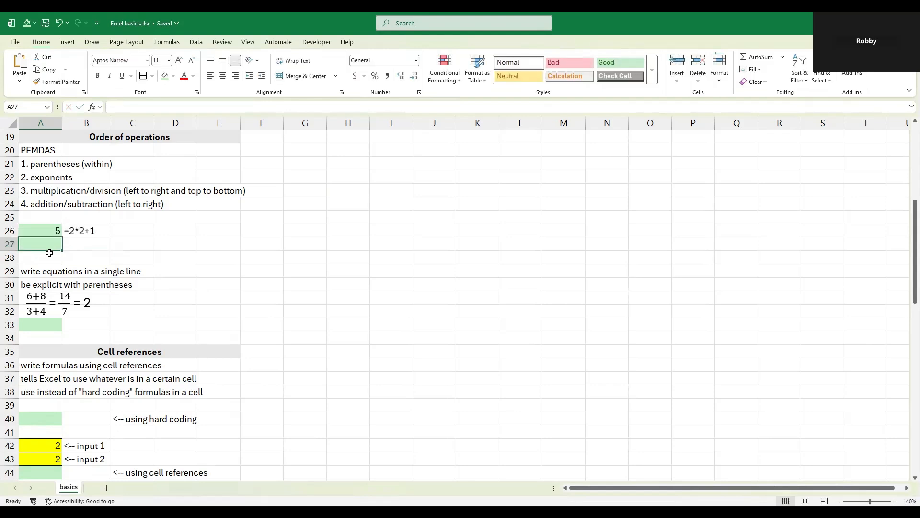
# Step: Enter the formula =2*(2+1) in cell A27, with the addition grouped in parentheses
pyautogui.write('=')
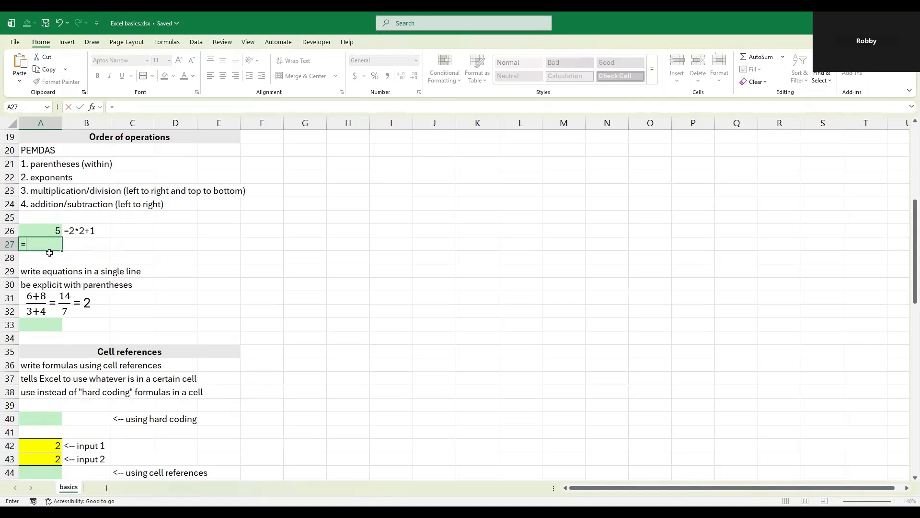
pyautogui.write('2*(2+1)')
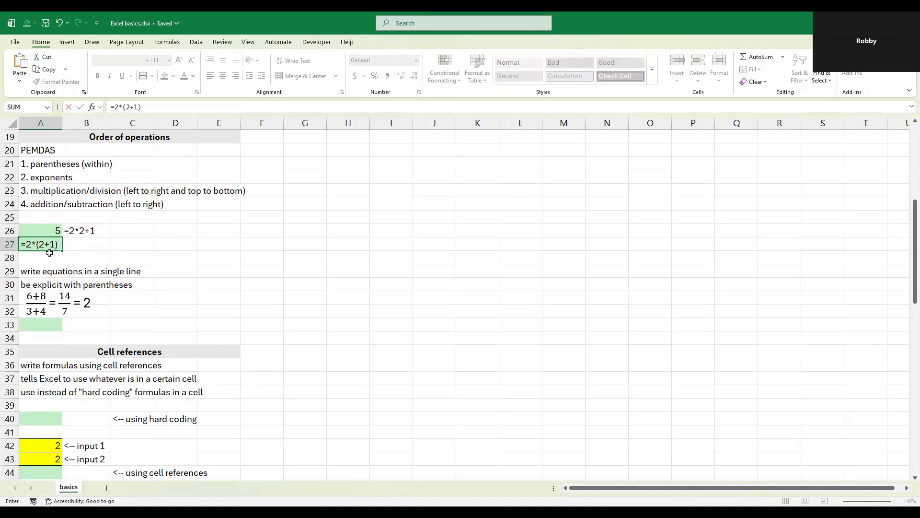
pyautogui.press('Return')
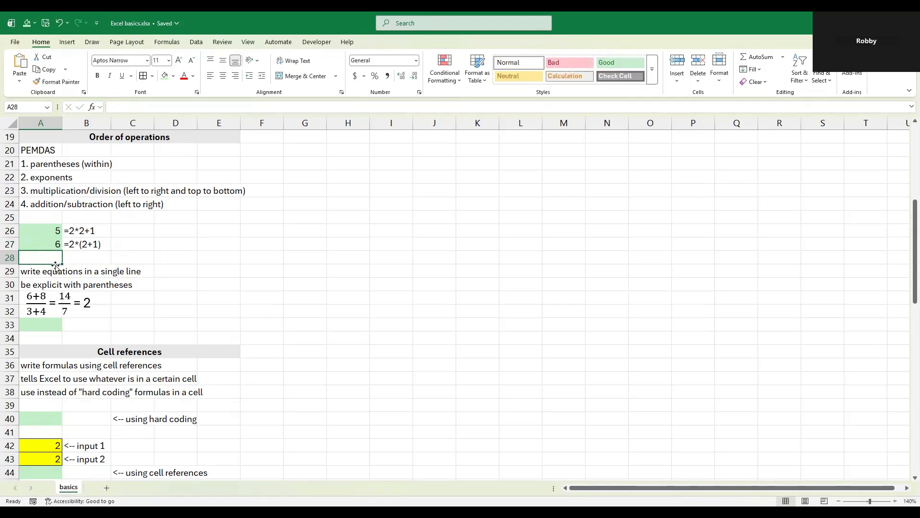
# Step: Write the pictured fraction as the single-line formula =(6+8)/(3+4) in cell A33
pyautogui.click(57, 272)
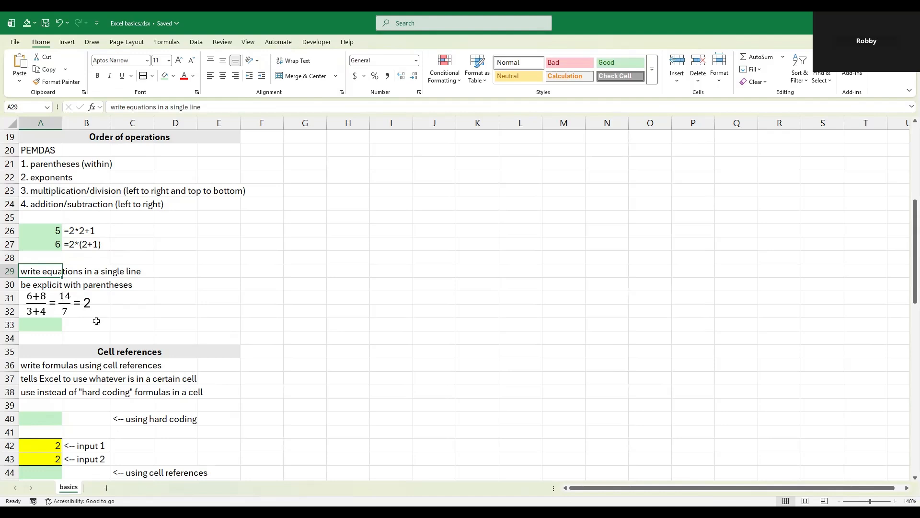
pyautogui.click(59, 326)
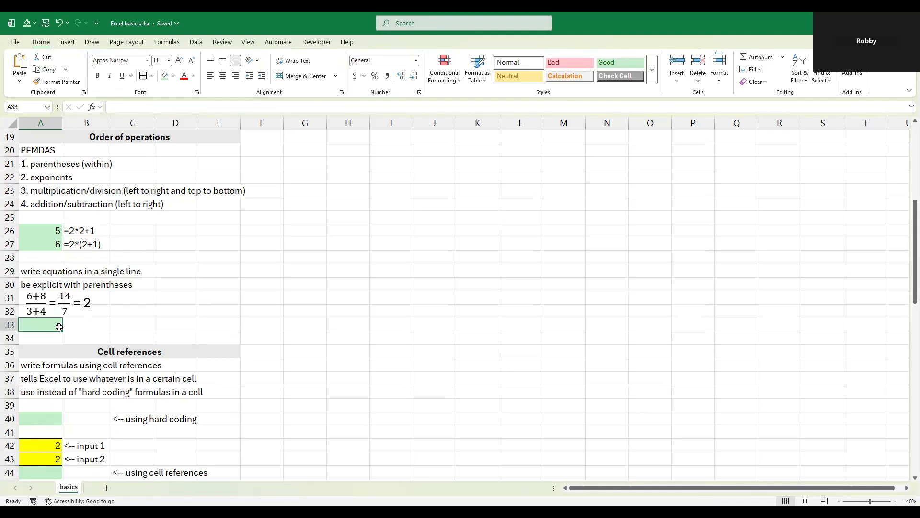
pyautogui.write('=')
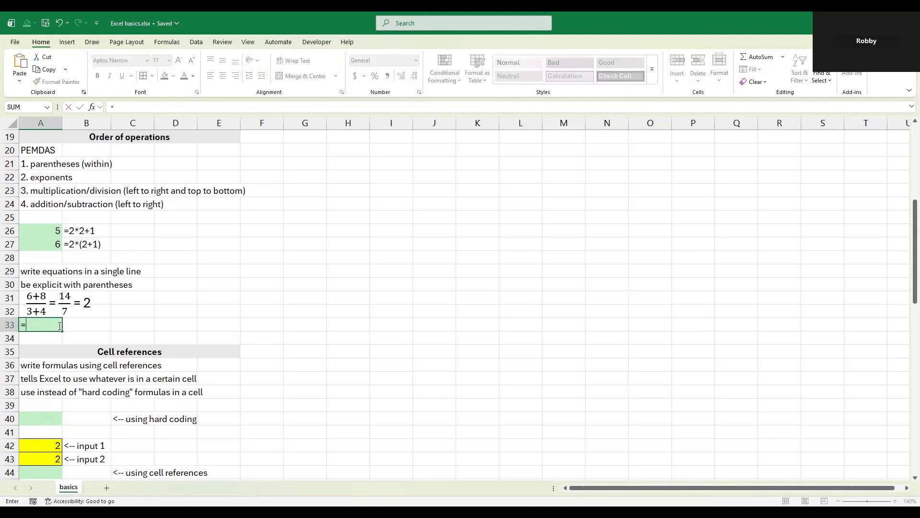
pyautogui.write('(6+8)/(3+4)')
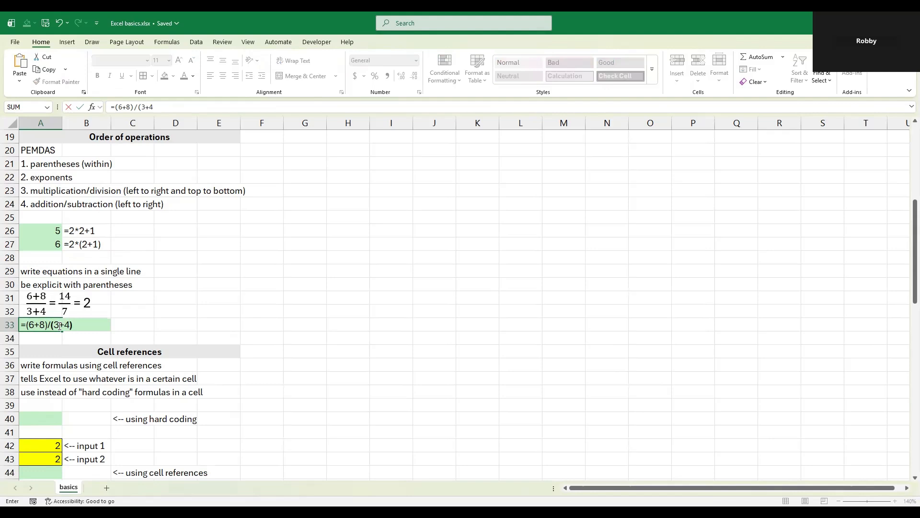
pyautogui.press('Return')
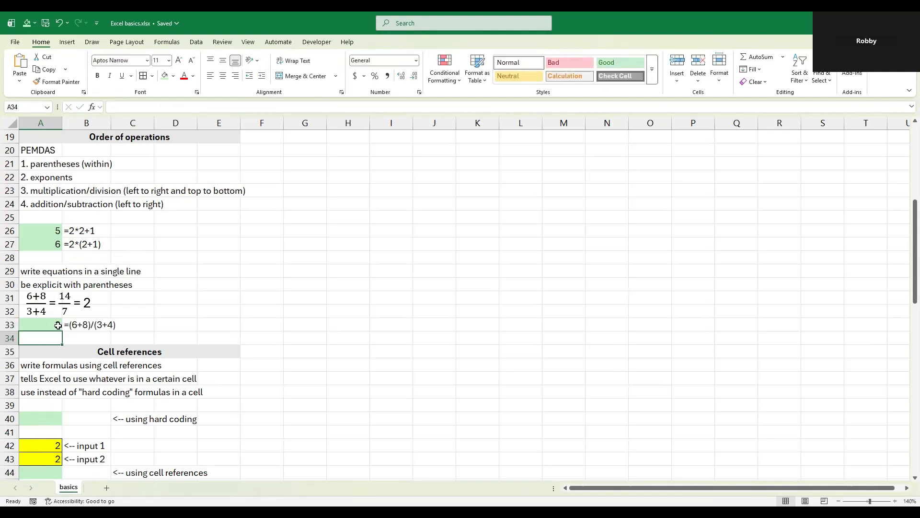
# Step: Enter the hard-coded formula =2+2 in cell A40 of the Cell references section
pyautogui.click(94, 316)
pyautogui.click(139, 314)
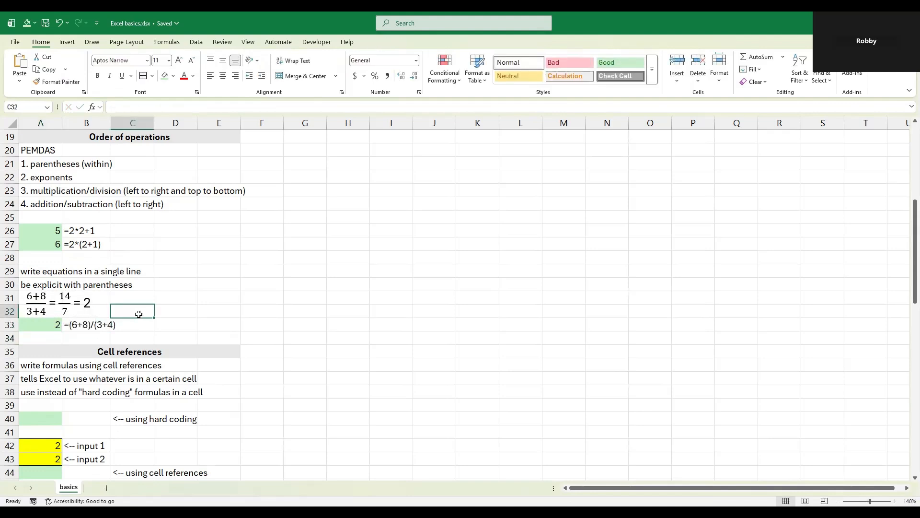
pyautogui.scroll(-5, 139, 314)
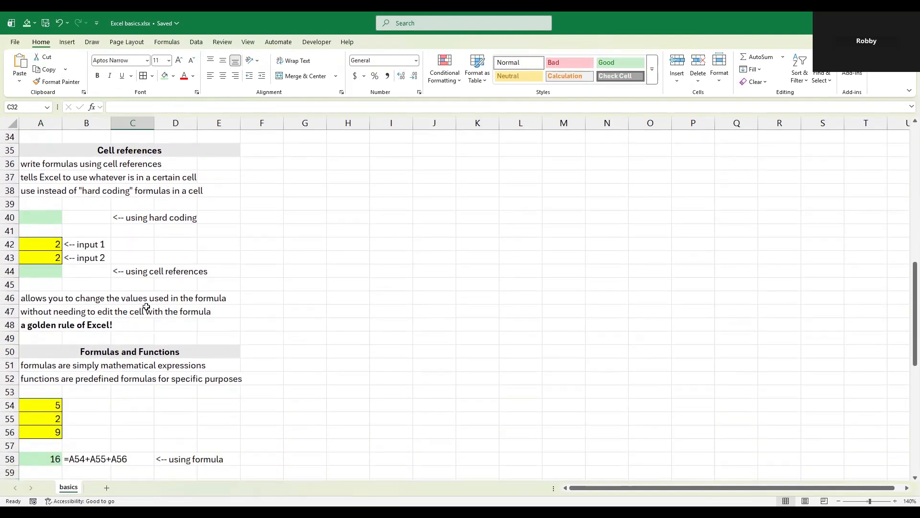
pyautogui.click(51, 221)
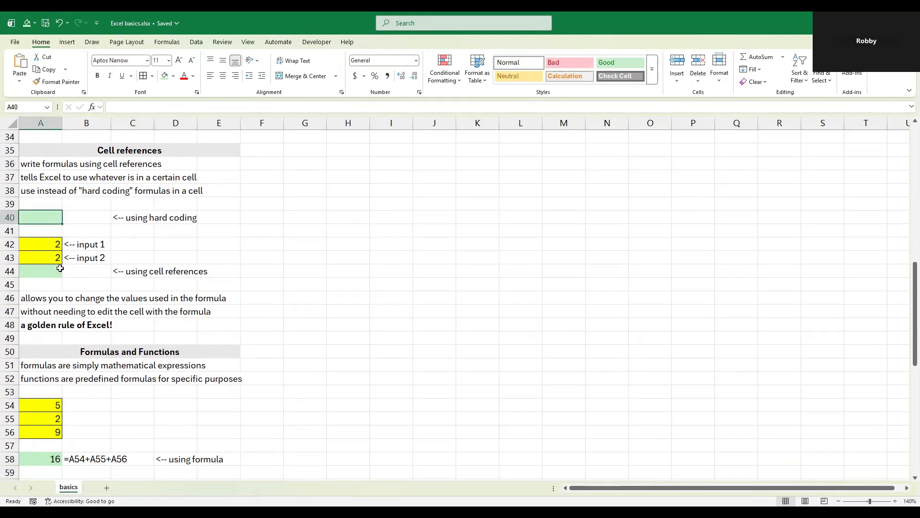
pyautogui.write('=')
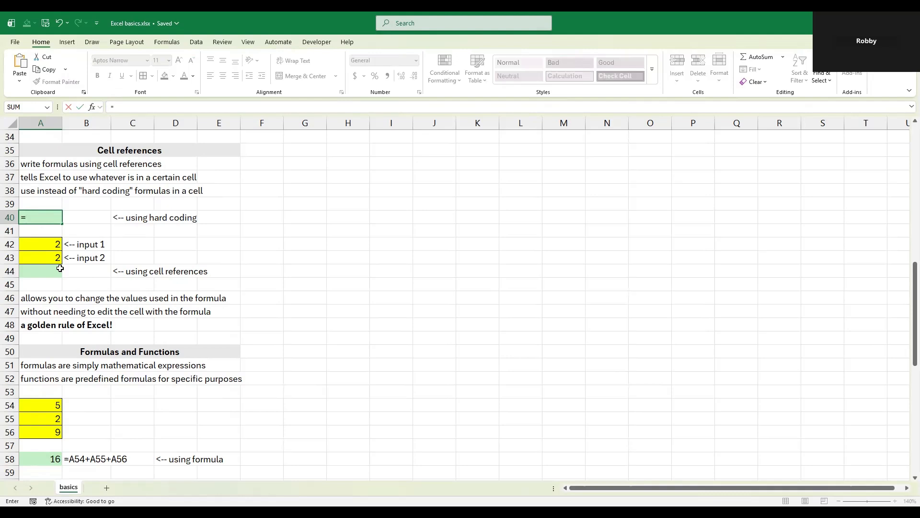
pyautogui.write('2+2')
pyautogui.press('Return')
# Step: Add input 1 and input 2 by cell reference with the formula =A42+A43 in cell A44
pyautogui.click(59, 268)
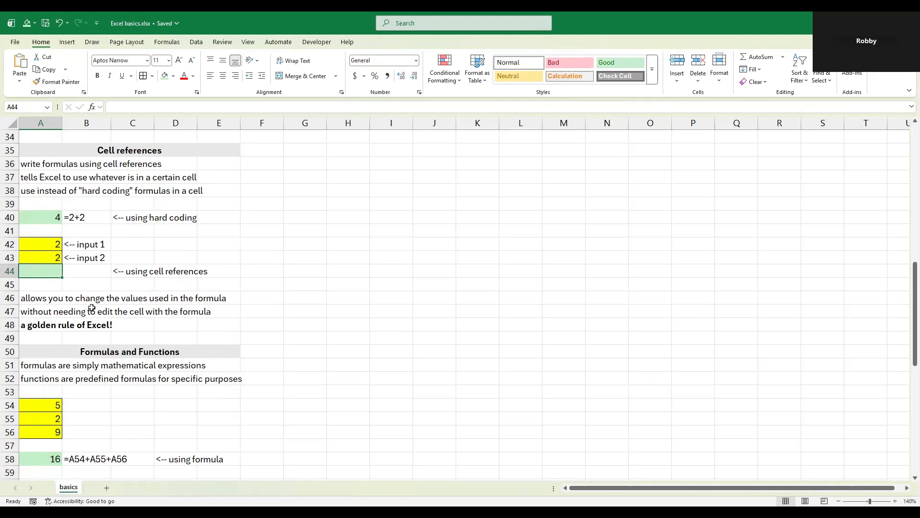
pyautogui.write('=')
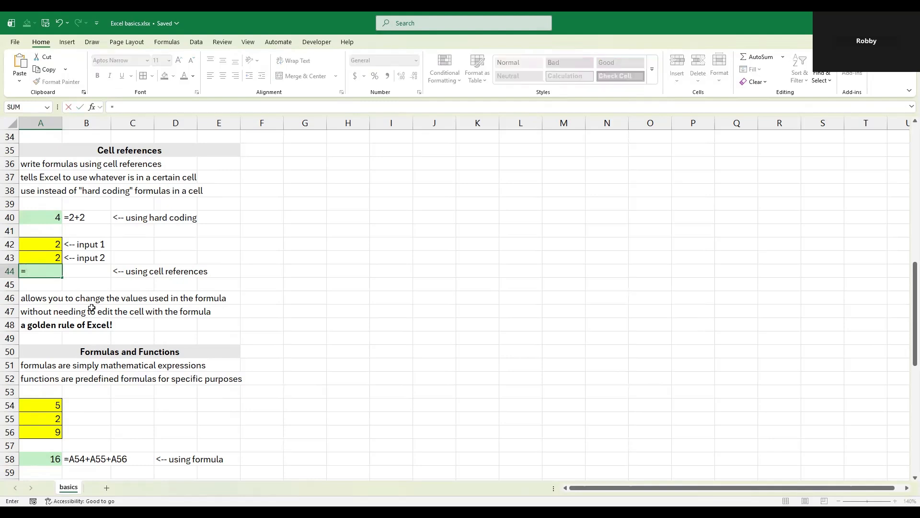
pyautogui.click(50, 243)
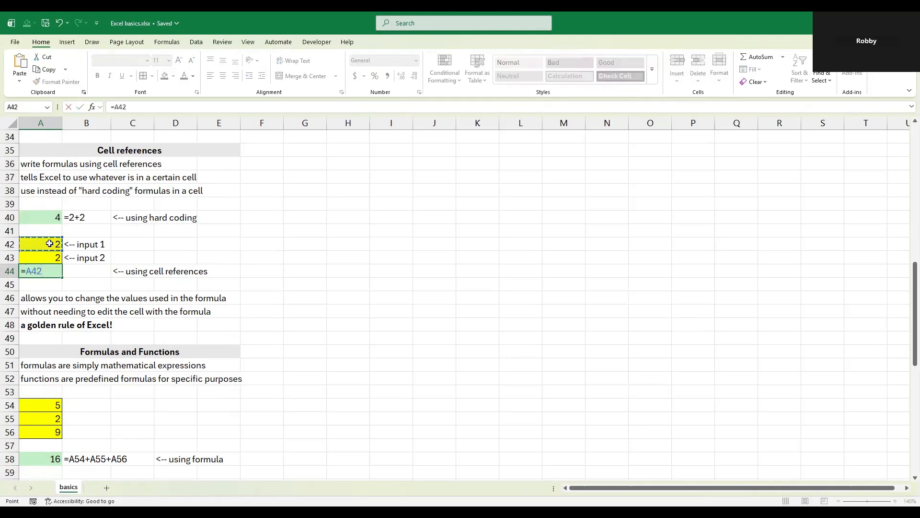
pyautogui.write('+')
pyautogui.click(38, 257)
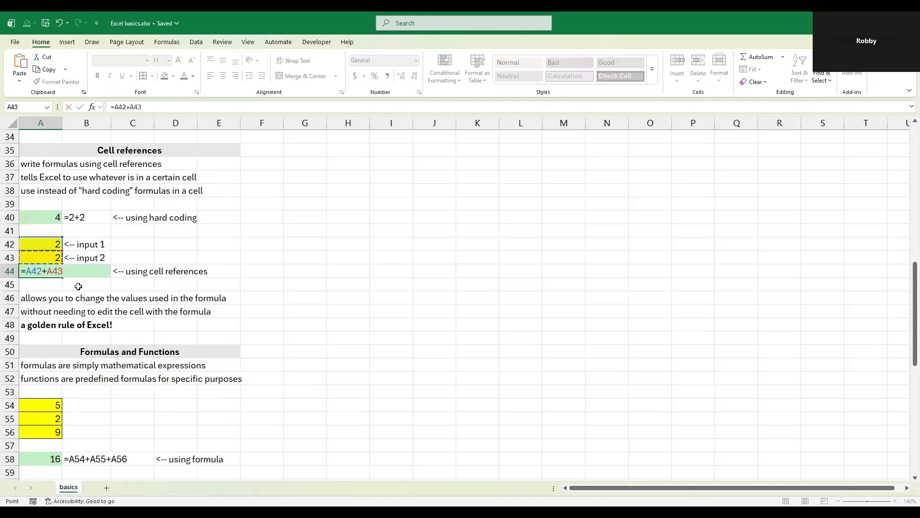
pyautogui.press('Return')
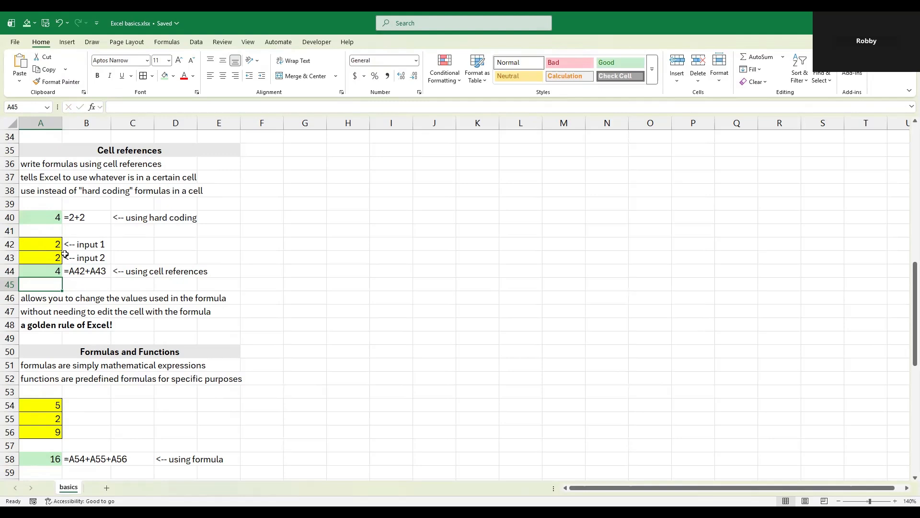
pyautogui.click(46, 243)
pyautogui.click(51, 271)
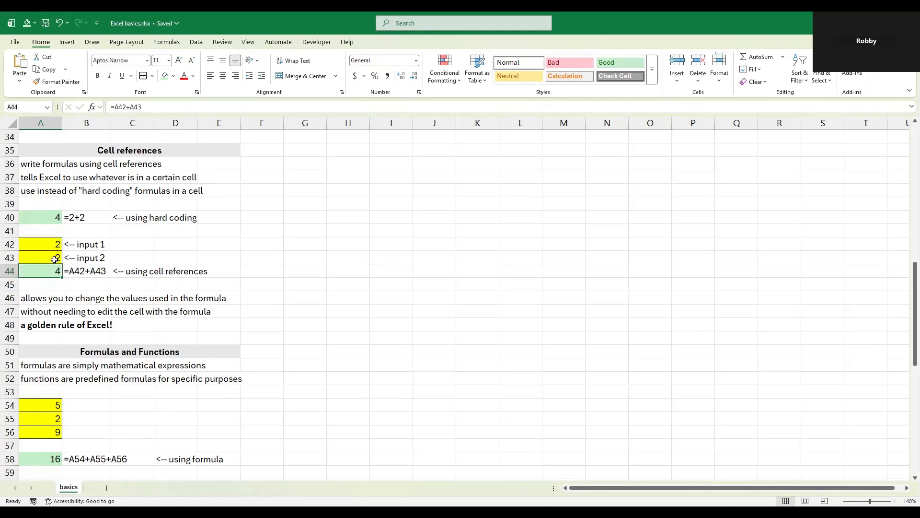
# Step: Change input 1 in cell A42 to 5 and input 2 in cell A43 to 7
pyautogui.click(46, 244)
pyautogui.click(42, 255)
pyautogui.click(46, 247)
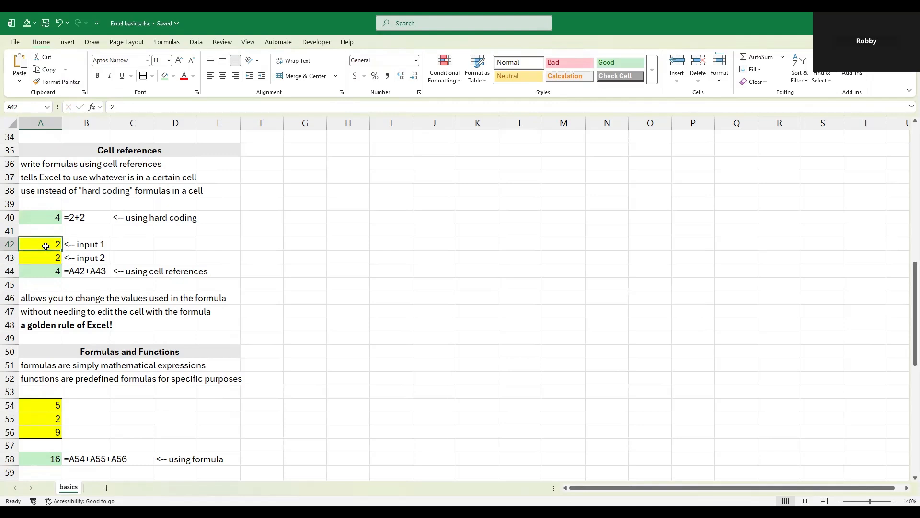
pyautogui.click(40, 255)
pyautogui.click(43, 244)
pyautogui.write('5')
pyautogui.press('Return')
pyautogui.write('7')
pyautogui.press('Return')
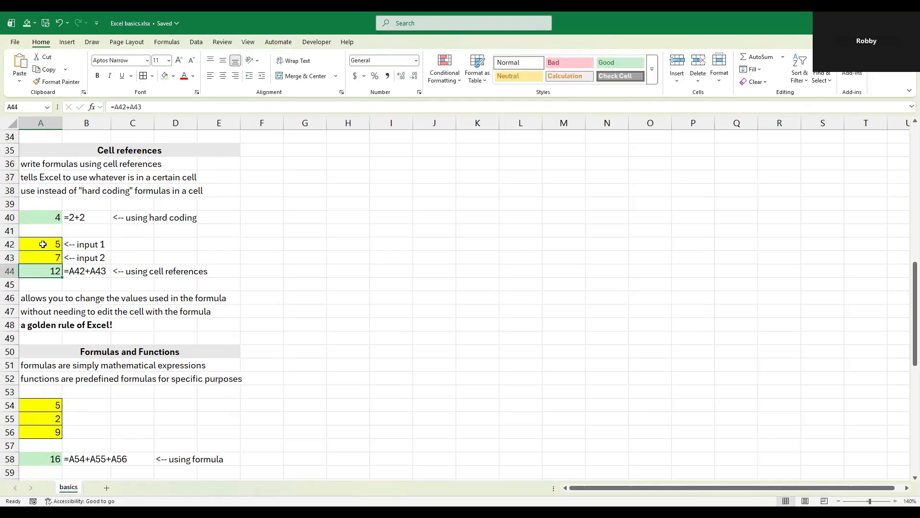
pyautogui.click(72, 285)
# Step: Inspect which cells the addition formula in cell A58 of the Formulas and Functions section refers to, leaving it unchanged
pyautogui.scroll(-4, 79, 283)
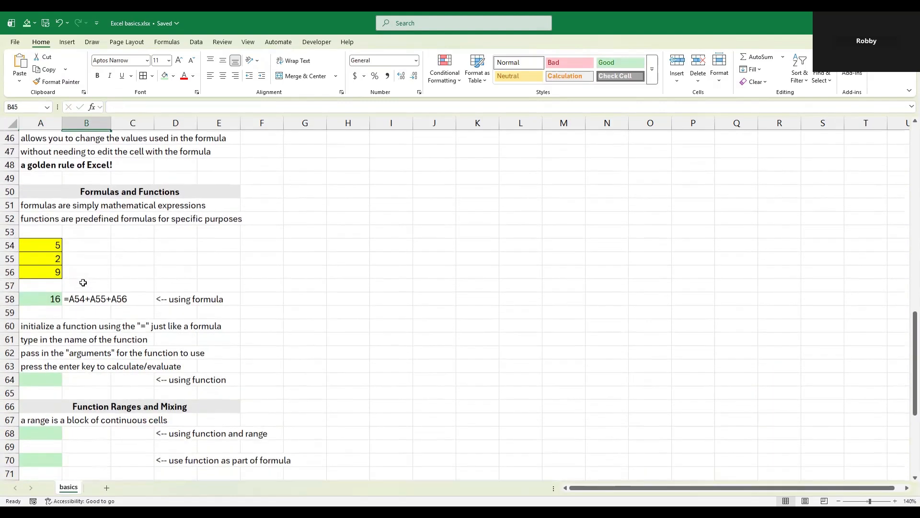
pyautogui.scroll(-1, 83, 283)
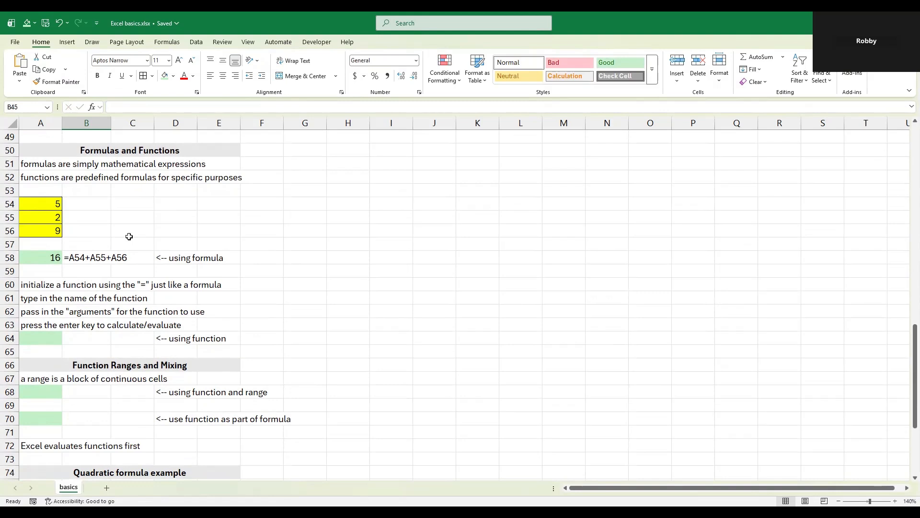
pyautogui.click(27, 257)
pyautogui.press('F2')
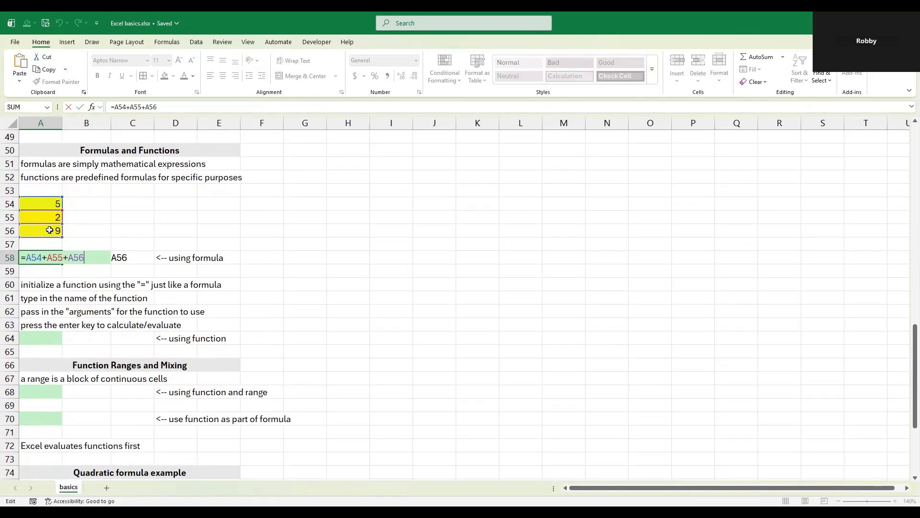
pyautogui.hotkey('ctrl', 'Return')
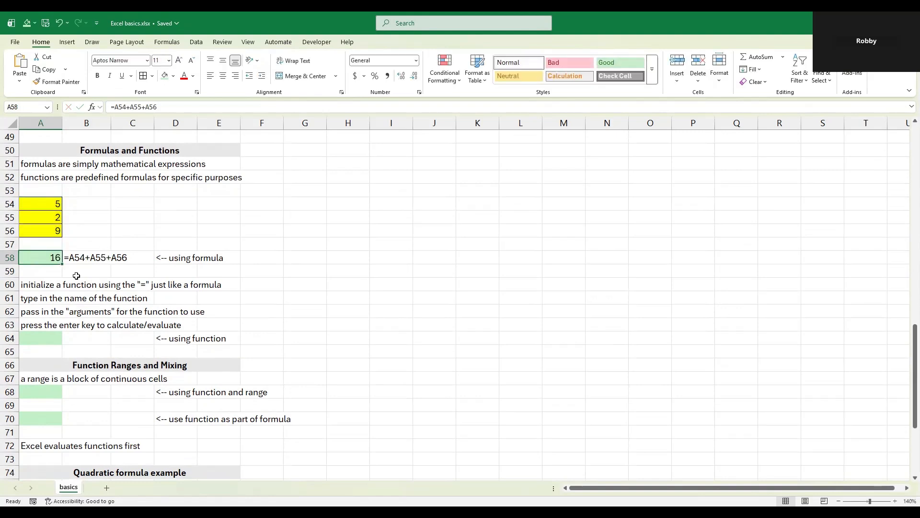
pyautogui.click(79, 273)
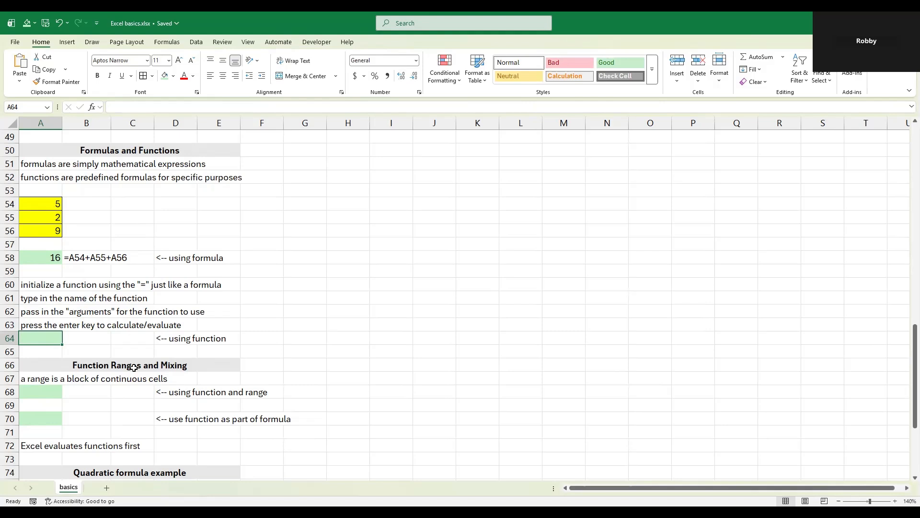
# Step: Enter =SUM(A54,A55,A56) in cell A64, passing the three yellow cells as separate arguments
pyautogui.write('=')
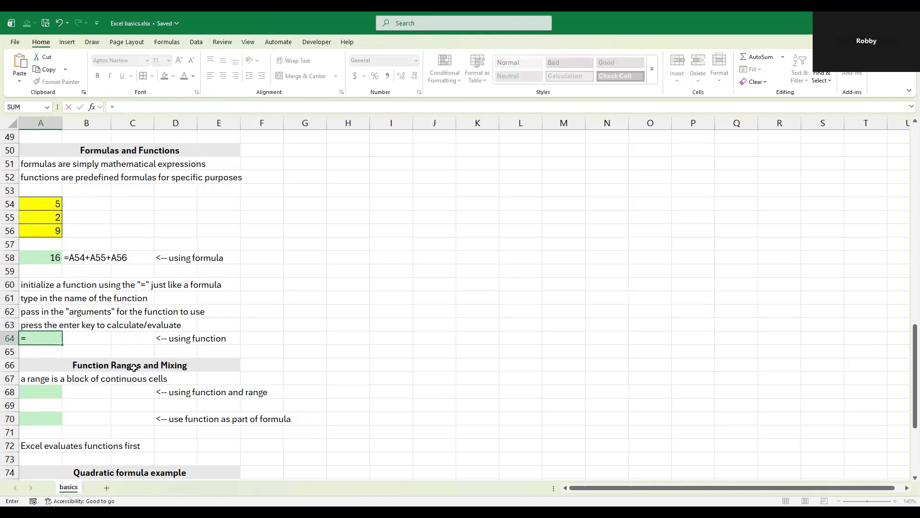
pyautogui.write('sum')
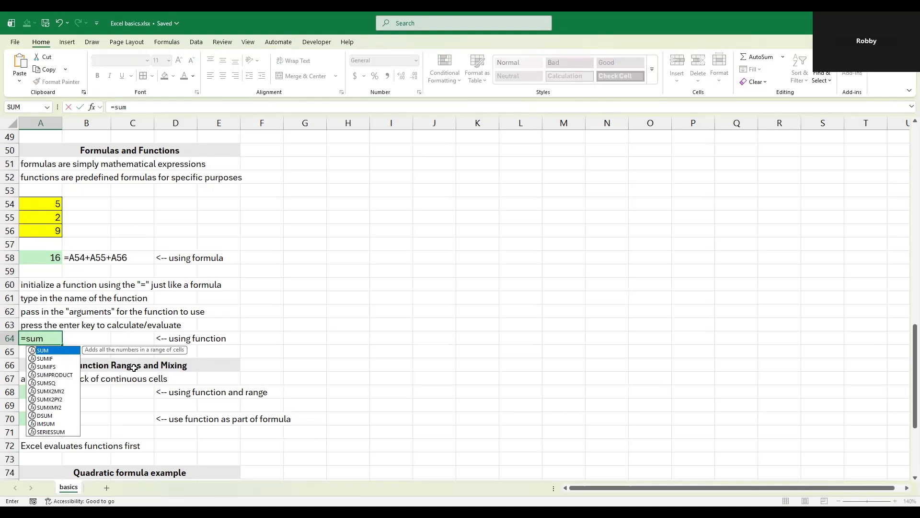
pyautogui.press('Tab')
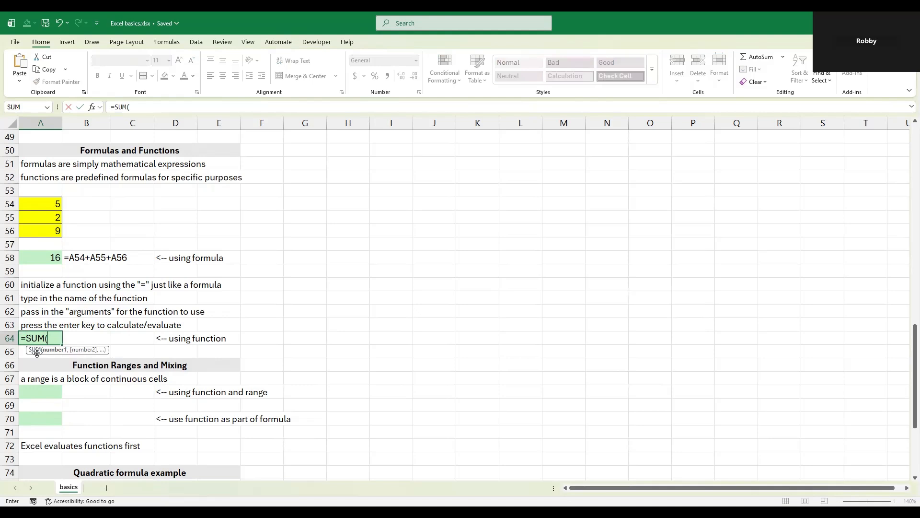
pyautogui.click(48, 206)
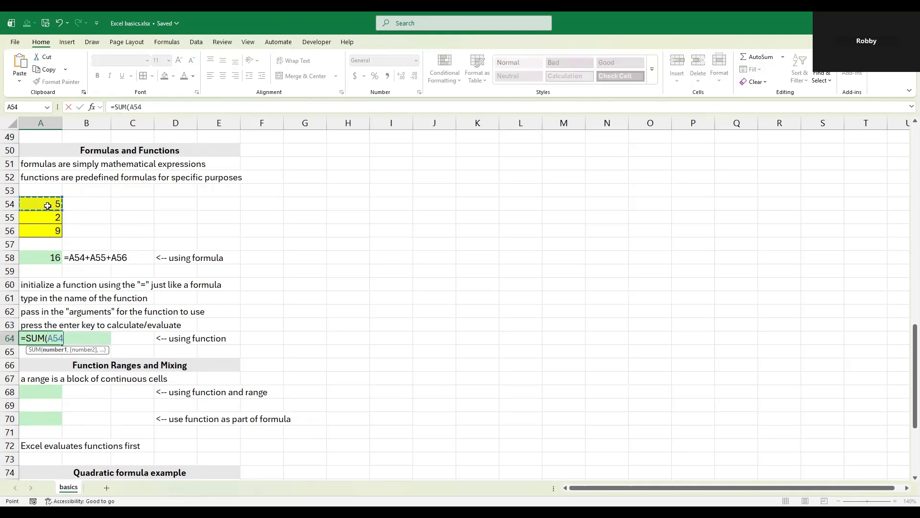
pyautogui.write(',')
pyautogui.click(46, 218)
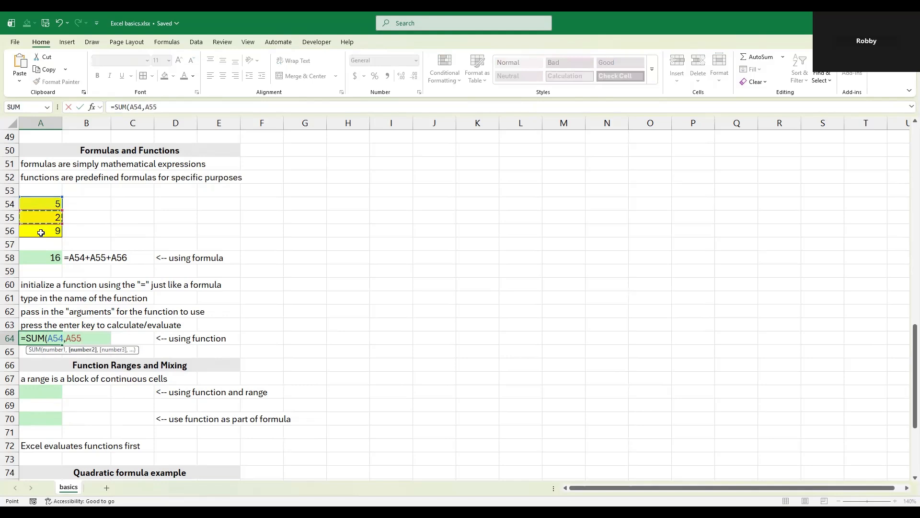
pyautogui.write(',')
pyautogui.click(41, 232)
pyautogui.press('Return')
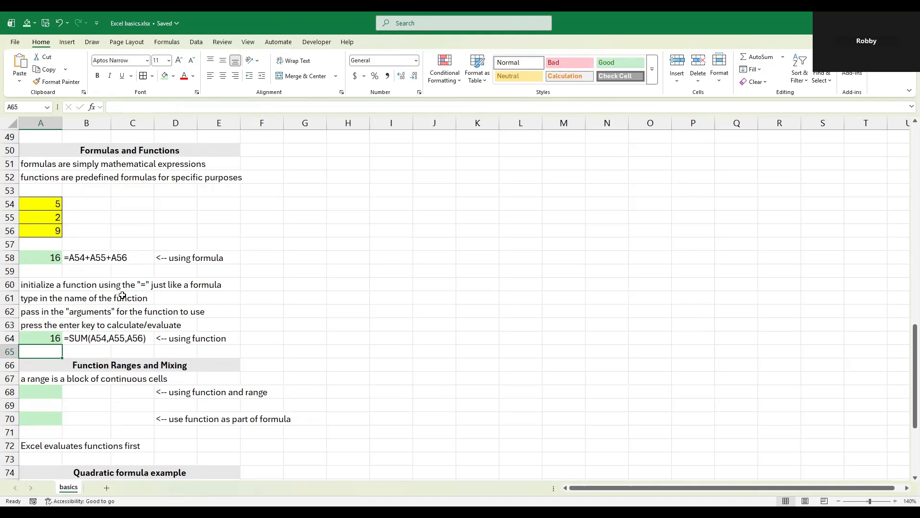
# Step: Enter =SUM(A54:A56) in cell A68 to total the three yellow cells as one range
pyautogui.moveTo(50, 204); pyautogui.dragTo(152, 233)
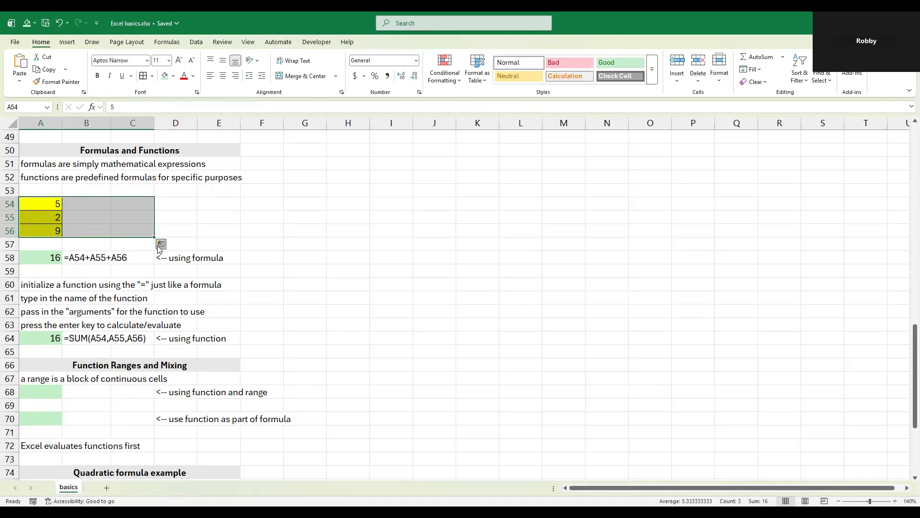
pyautogui.click(42, 391)
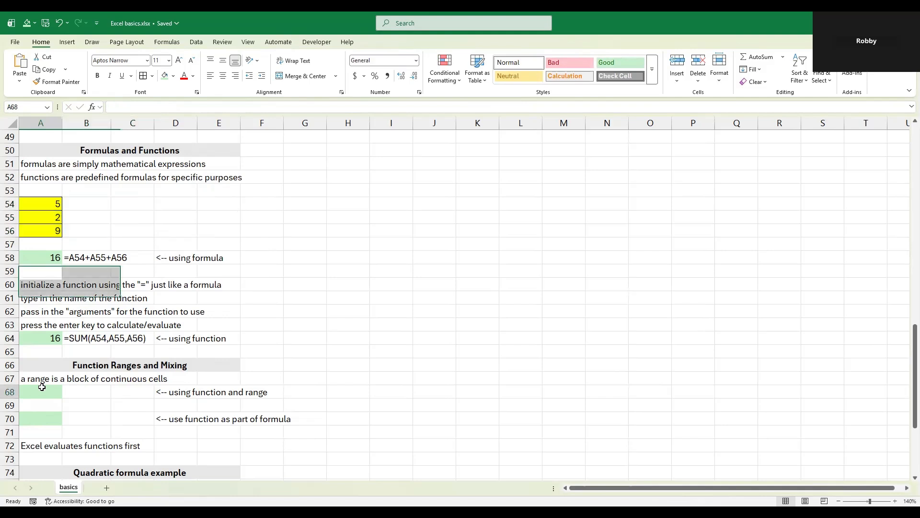
pyautogui.write('=')
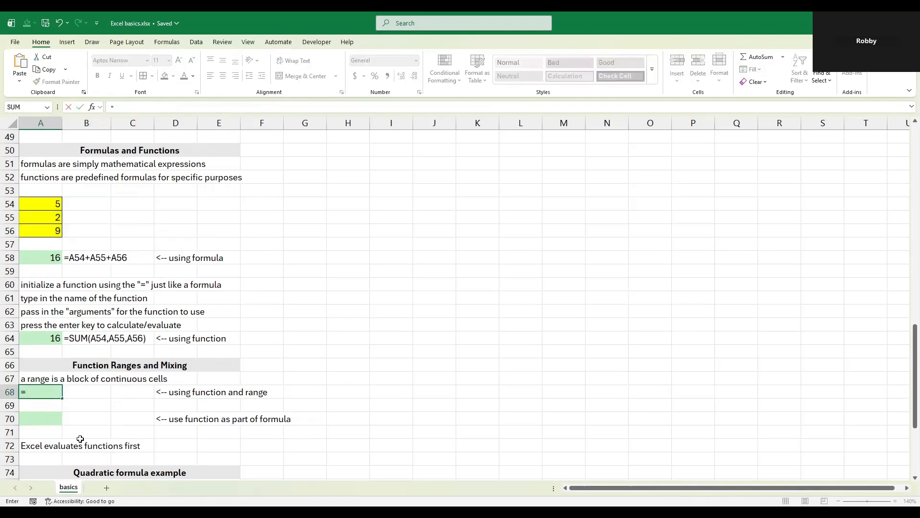
pyautogui.write('SUM(')
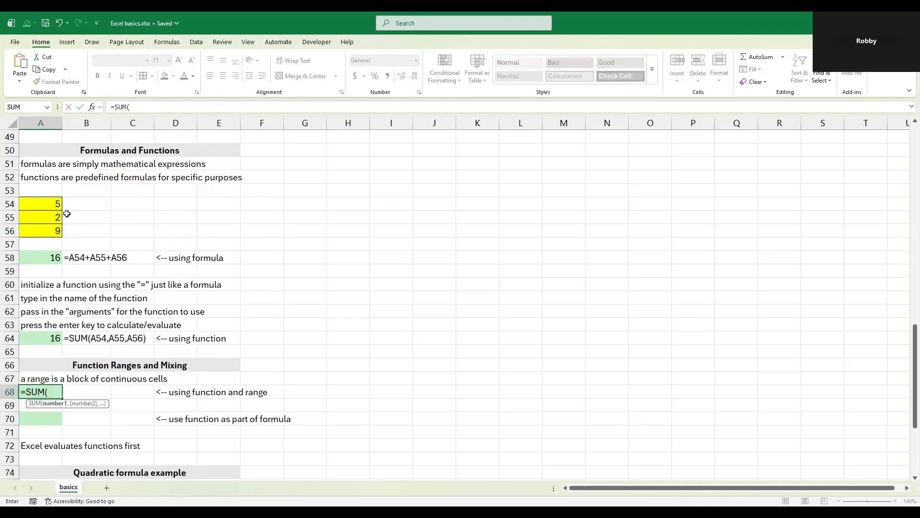
pyautogui.moveTo(53, 206); pyautogui.dragTo(49, 232)
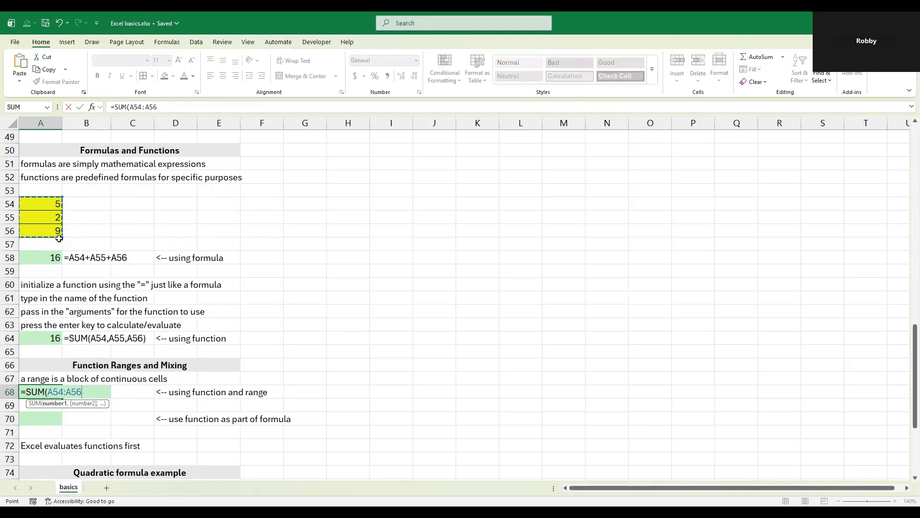
pyautogui.write(')')
pyautogui.press('Return')
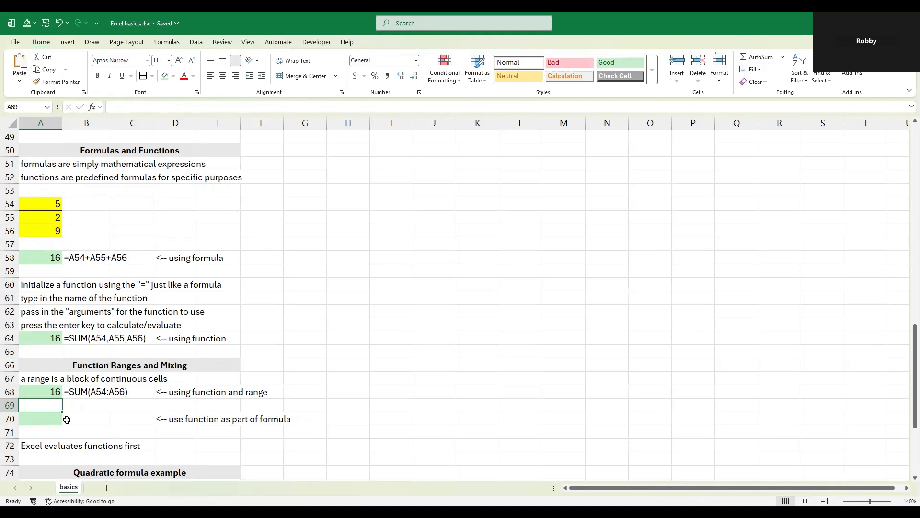
# Step: Enter =A54+SUM(A55:A56) in cell A70, using the SUM function as part of a formula
pyautogui.press('Down')
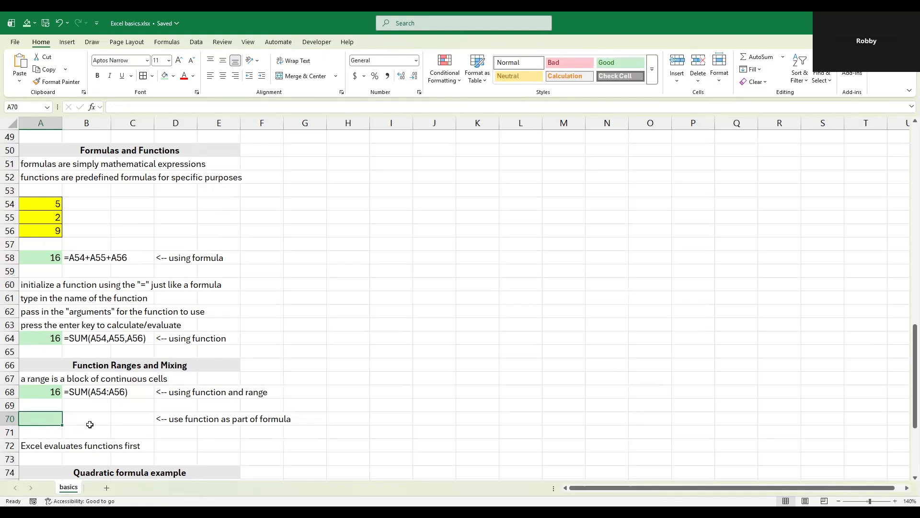
pyautogui.write('=')
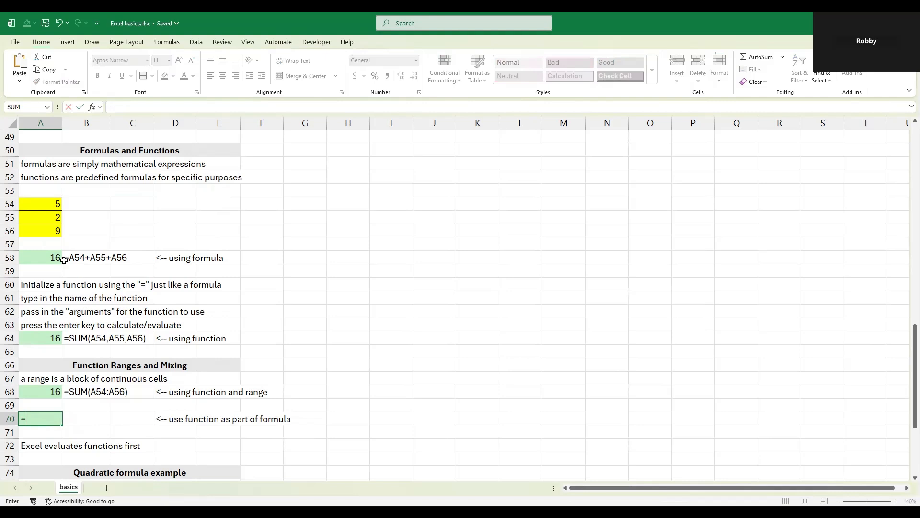
pyautogui.click(50, 206)
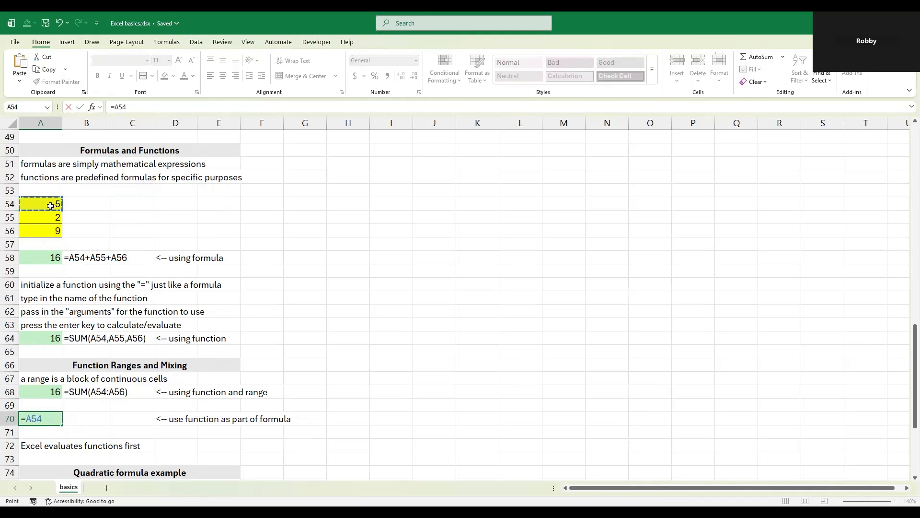
pyautogui.write('+SUM(')
pyautogui.moveTo(47, 217); pyautogui.dragTo(45, 229)
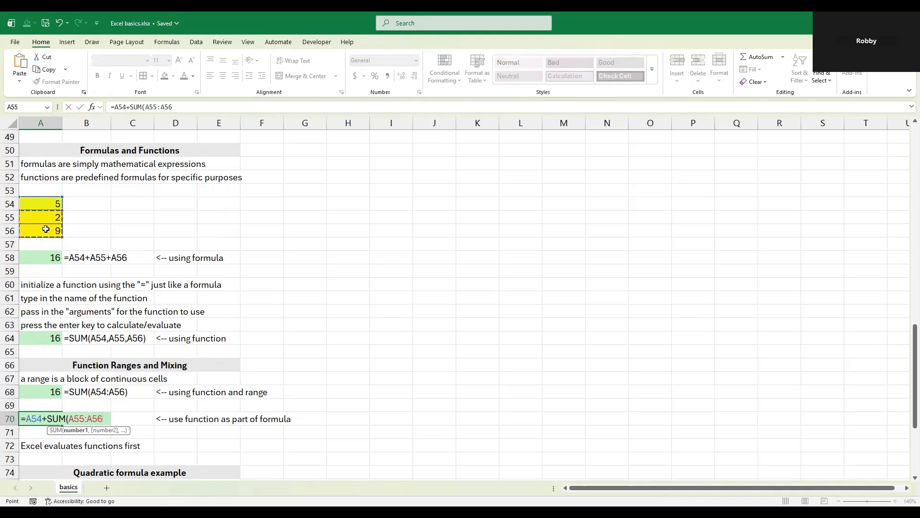
pyautogui.write(')')
pyautogui.press('Return')
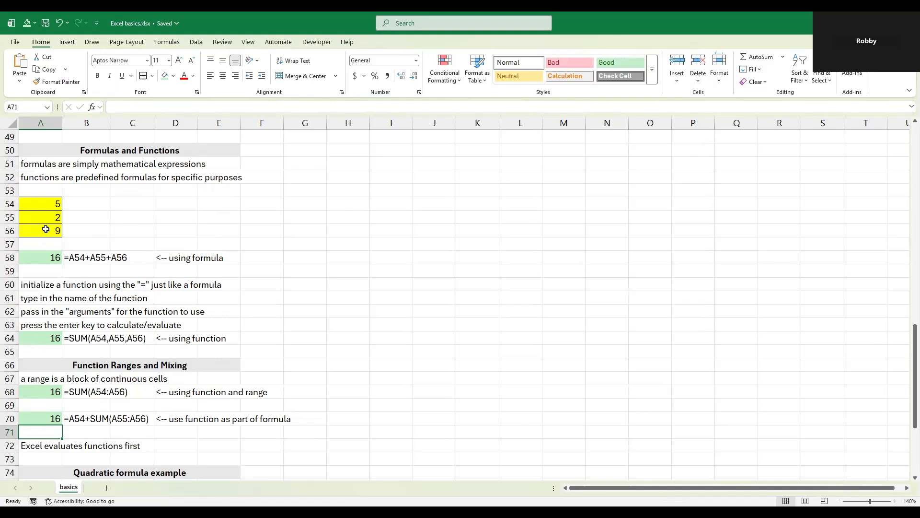
# Step: Start the quadratic formula in cell A83 with an opening parenthesis and the negated b coefficient, =(-A80
pyautogui.scroll(-5, 85, 339)
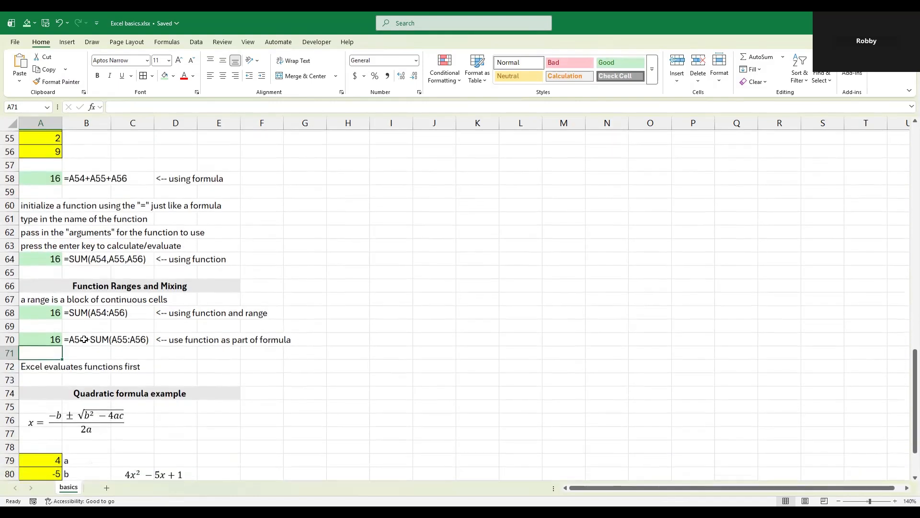
pyautogui.scroll(-3, 85, 340)
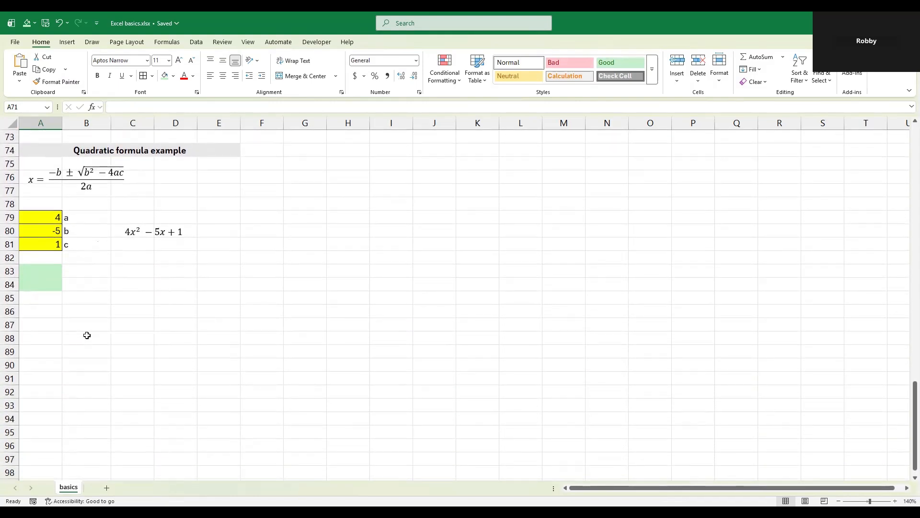
pyautogui.click(88, 333)
pyautogui.click(98, 312)
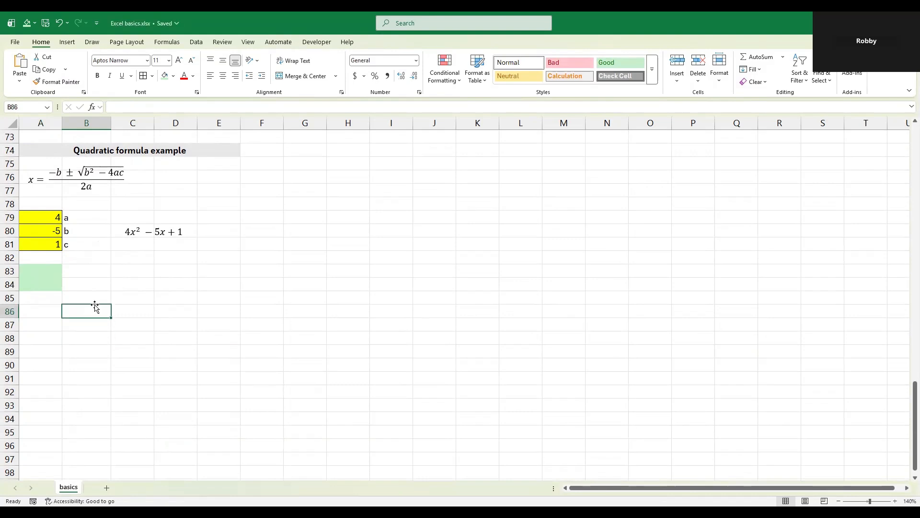
pyautogui.click(52, 272)
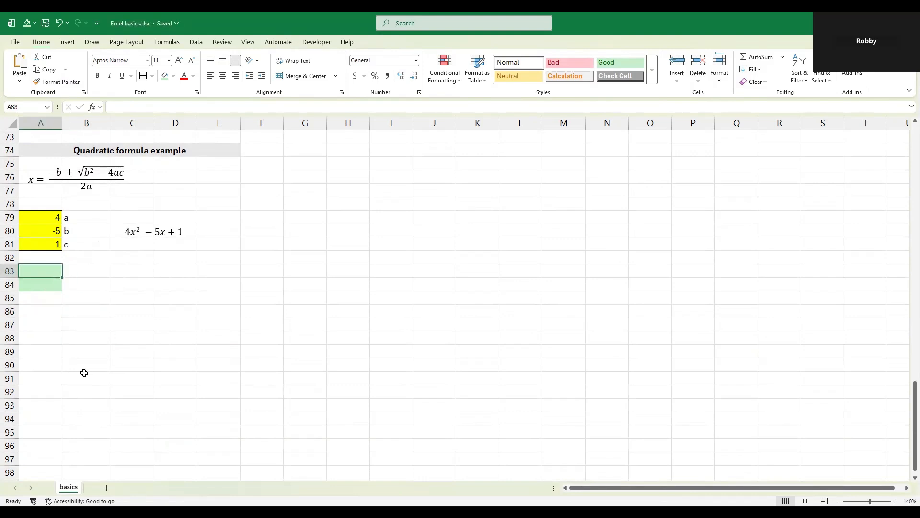
pyautogui.write('=(')
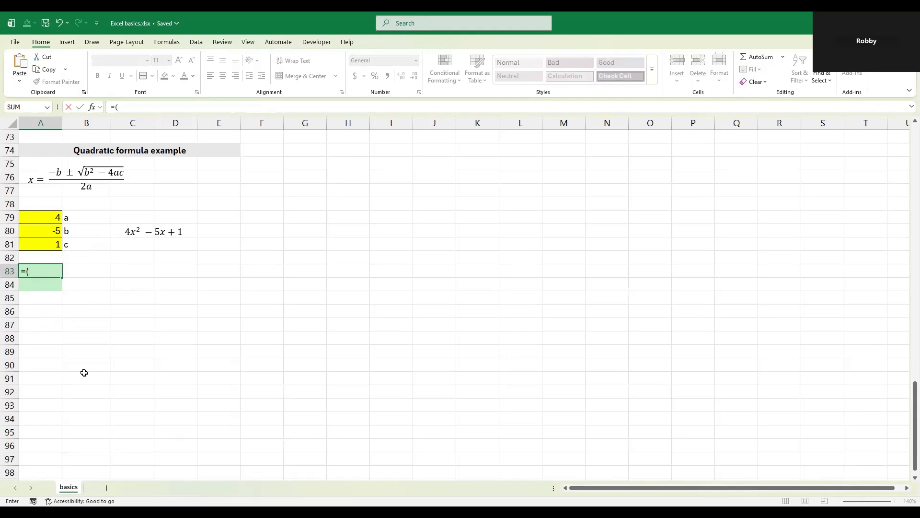
pyautogui.write('-')
pyautogui.press('Up')
pyautogui.press('Up')
pyautogui.press('Up')
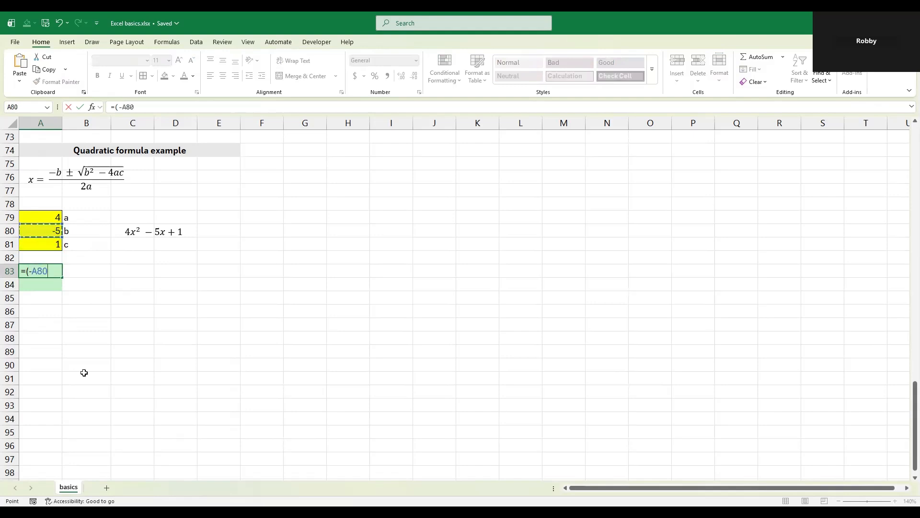
# Step: Complete the numerator in cell A83 by adding the discriminant's square root, giving =(-A80+SQRT(A80^2-4*A79*A81))
pyautogui.write('+sqrt')
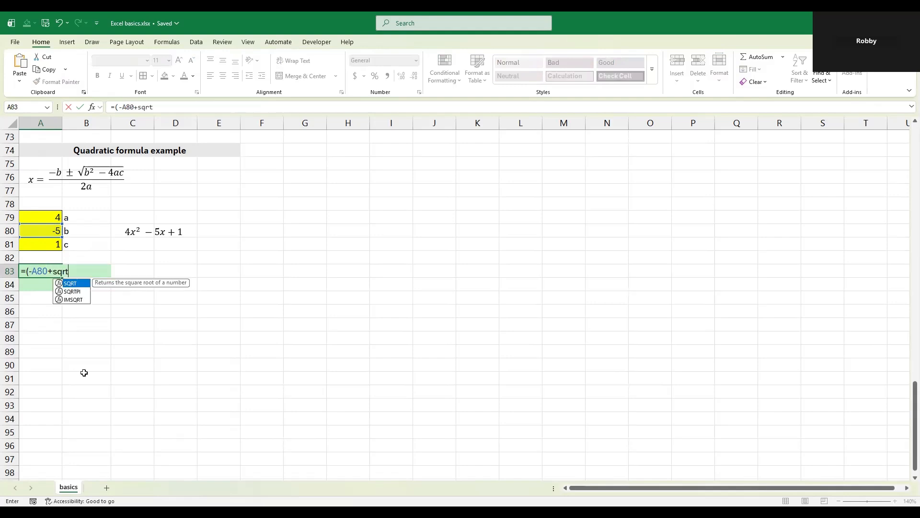
pyautogui.press('Tab')
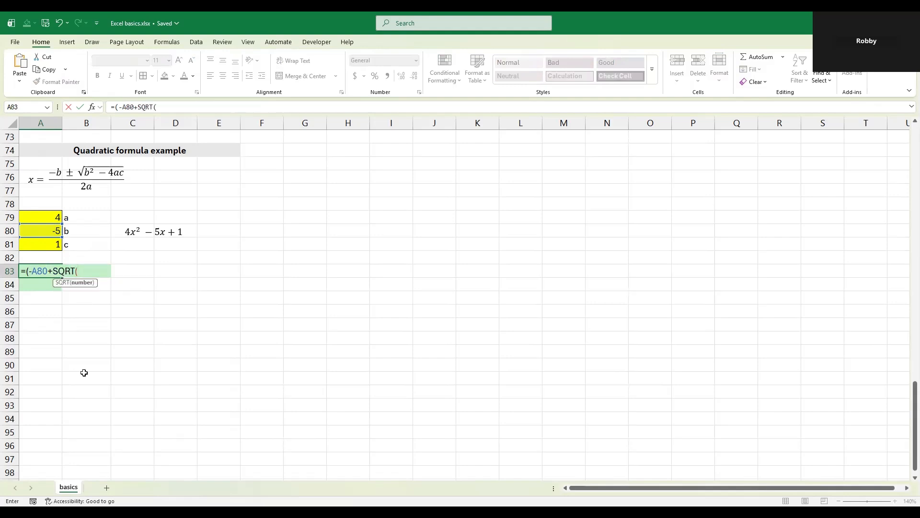
pyautogui.press('Up')
pyautogui.press('Up')
pyautogui.press('Up')
pyautogui.write('^2-4*')
pyautogui.press('Up')
pyautogui.press('Up')
pyautogui.press('Up')
pyautogui.press('Up')
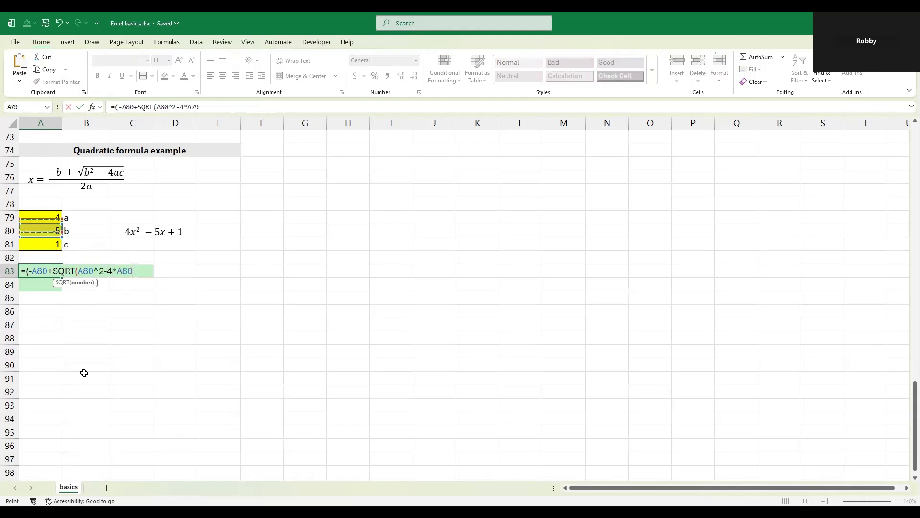
pyautogui.write('*')
pyautogui.press('Down')
pyautogui.press('Down')
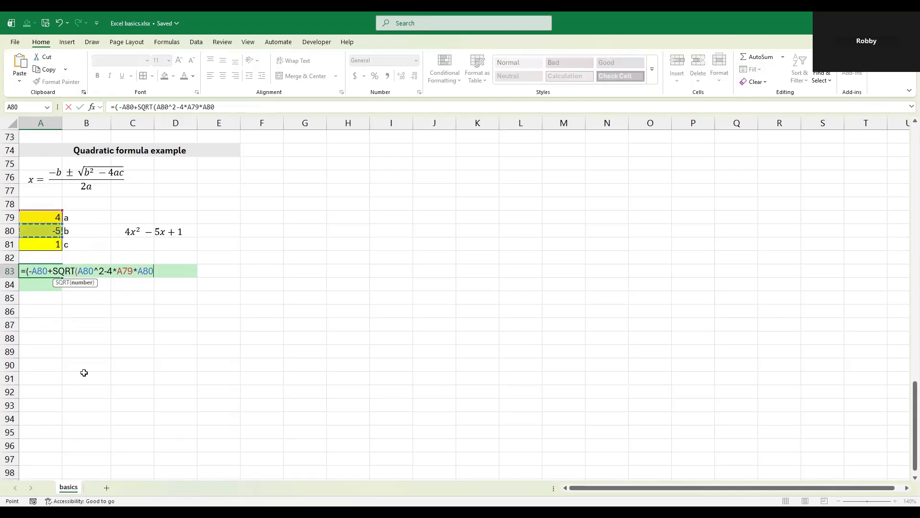
pyautogui.write(')')
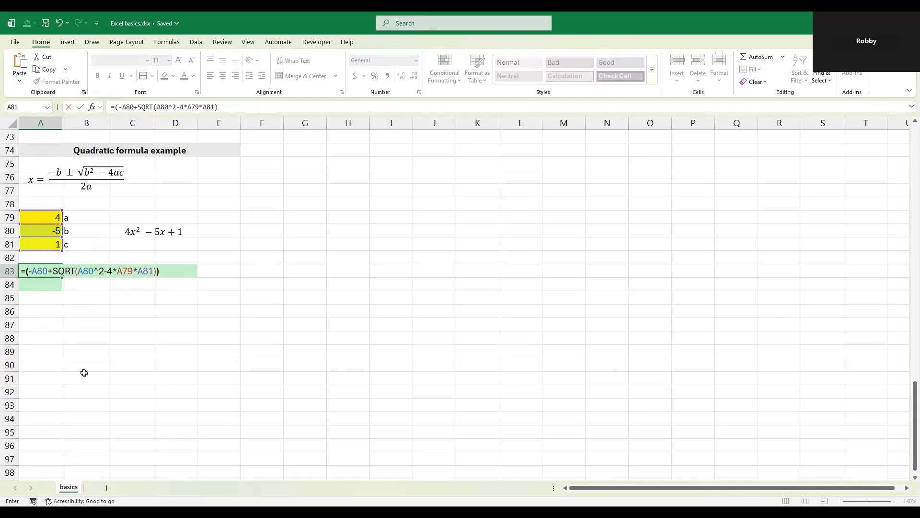
pyautogui.write('/(2*')
# Step: Finish the quadratic formula in cell A83 by dividing the numerator by twice the a coefficient, using /(2*A79)
pyautogui.press('Up')
pyautogui.press('Up')
pyautogui.press('Up')
pyautogui.press('Up')
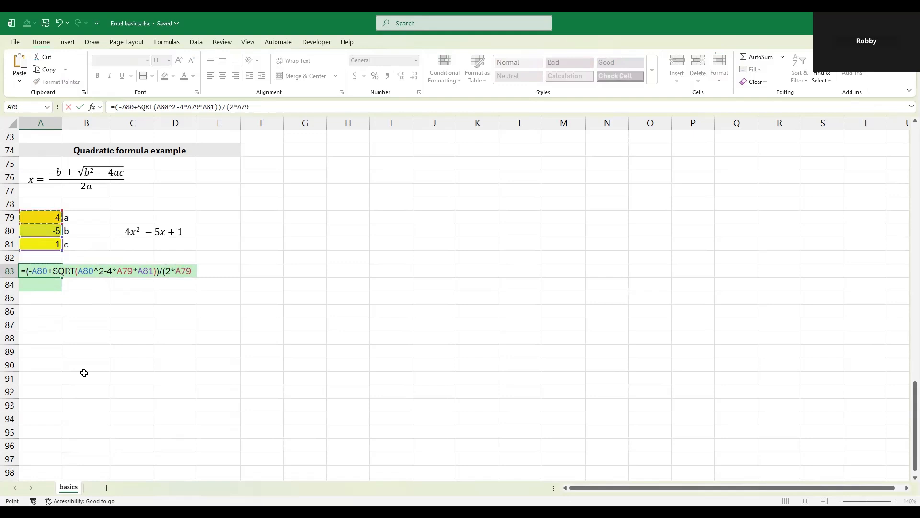
pyautogui.write(')')
pyautogui.press('Return')
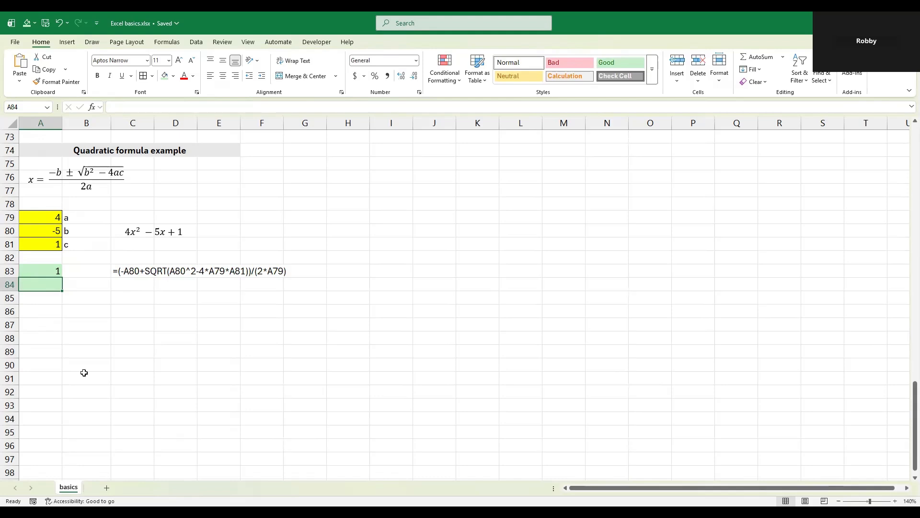
# Step: Copy the complete formula text from cell A83 into cell A84, keeping the same cell references
pyautogui.press('Up')
pyautogui.press('F2')
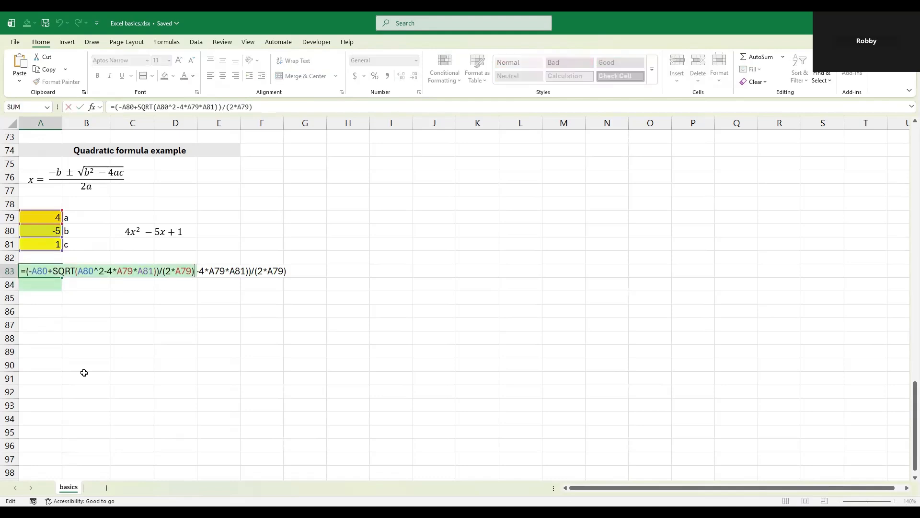
pyautogui.hotkey('shift', 'Home')
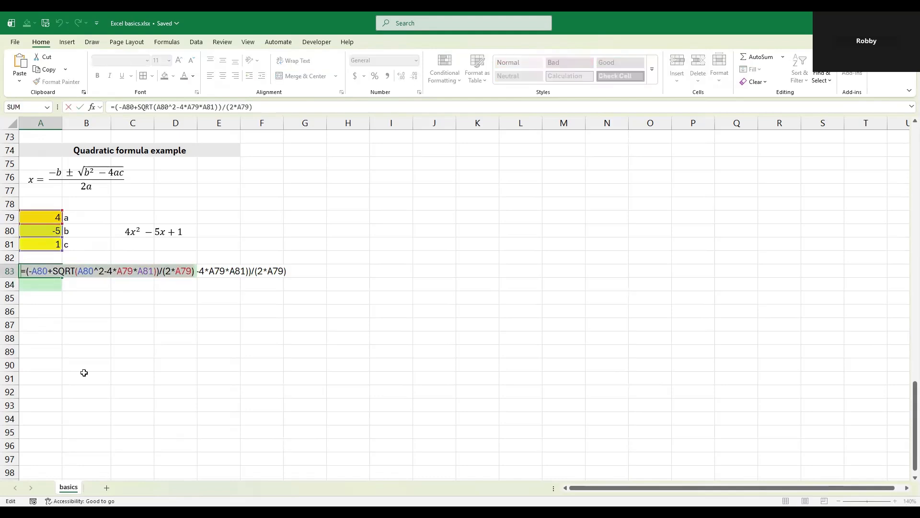
pyautogui.hotkey('ctrl', 'c')
pyautogui.press('Return')
pyautogui.hotkey('ctrl', 'v')
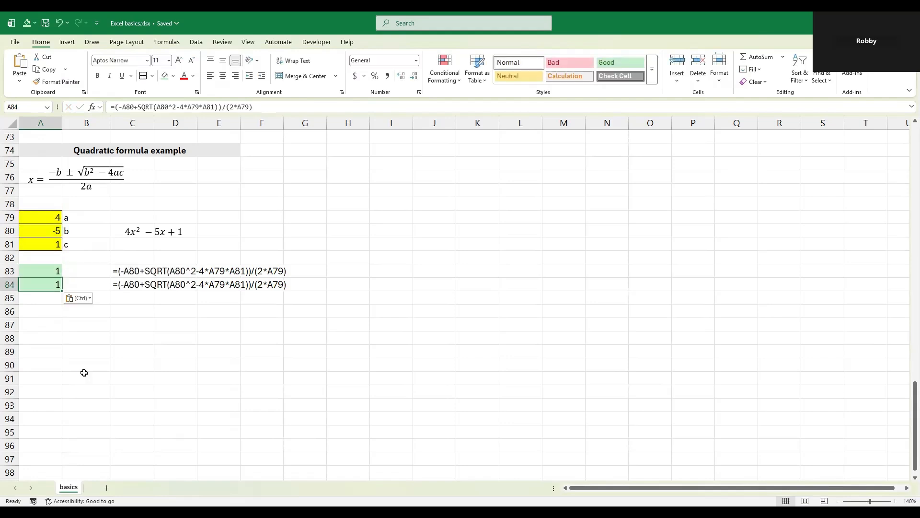
# Step: Change the plus sign before SQRT to a minus in cell A84, giving =(-A80-SQRT(A80^2-4*A79*A81))/(2*A79)
pyautogui.press('F2')
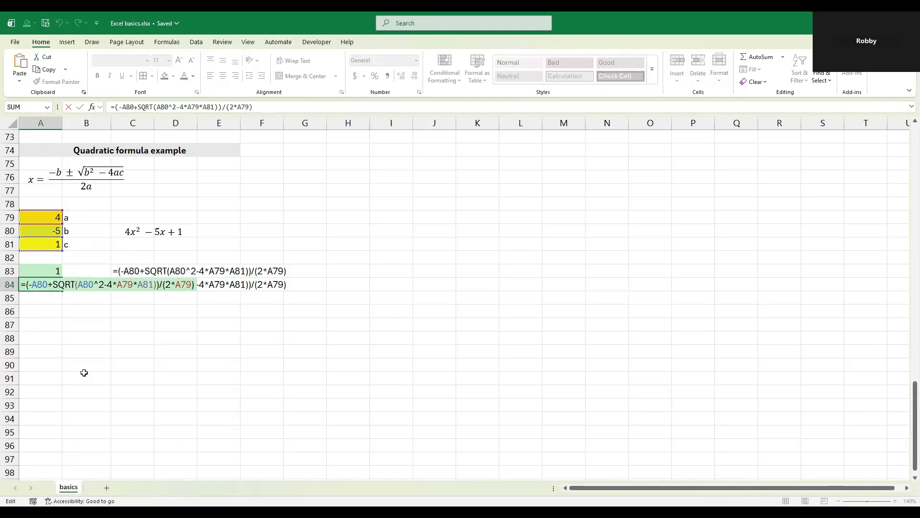
pyautogui.click(51, 284)
pyautogui.press('BackSpace')
pyautogui.write('-')
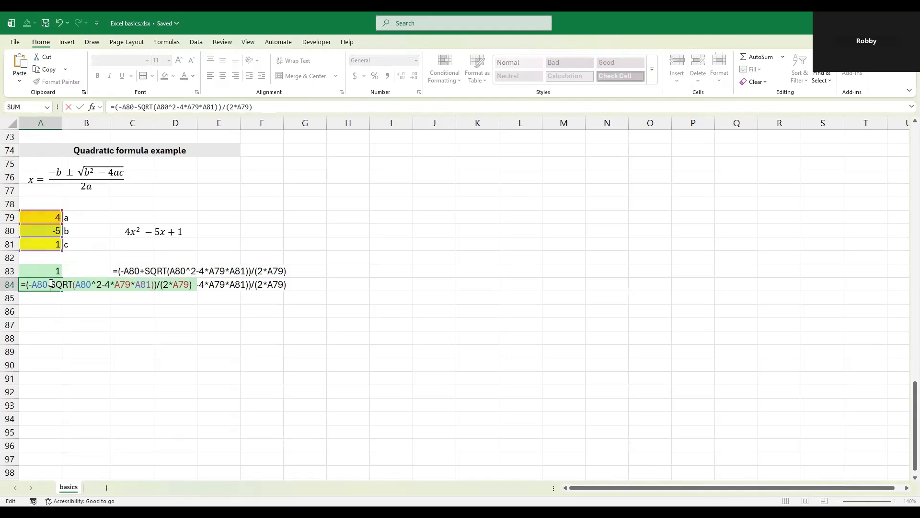